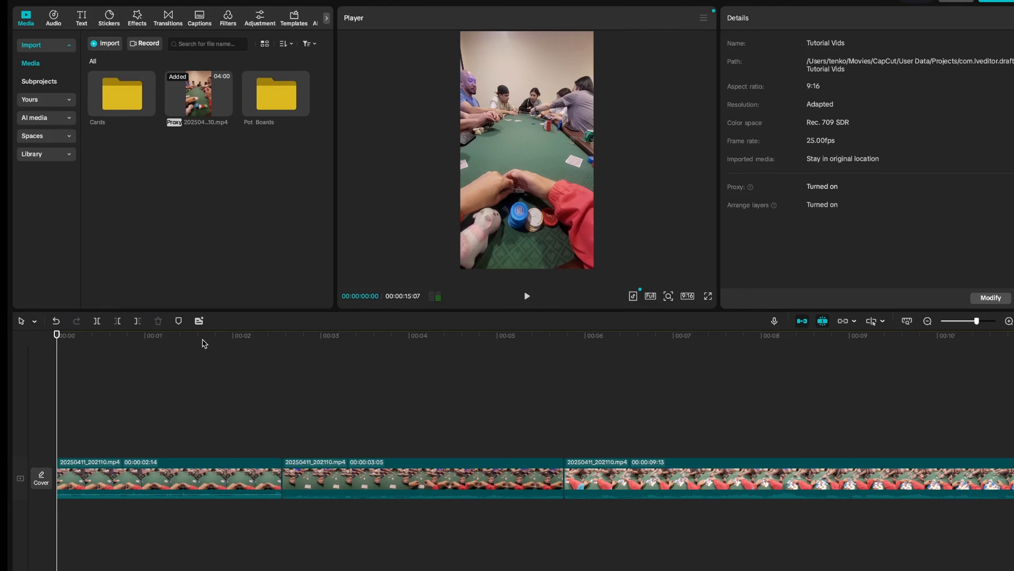
scroll(83, 359, "up", 3)
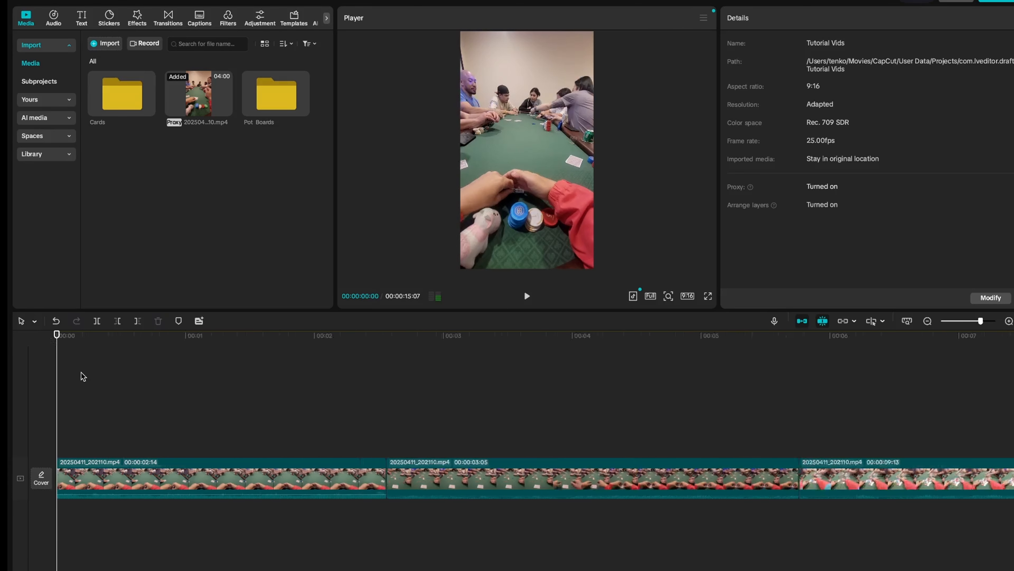
left_click_drag(56, 334, 172, 334)
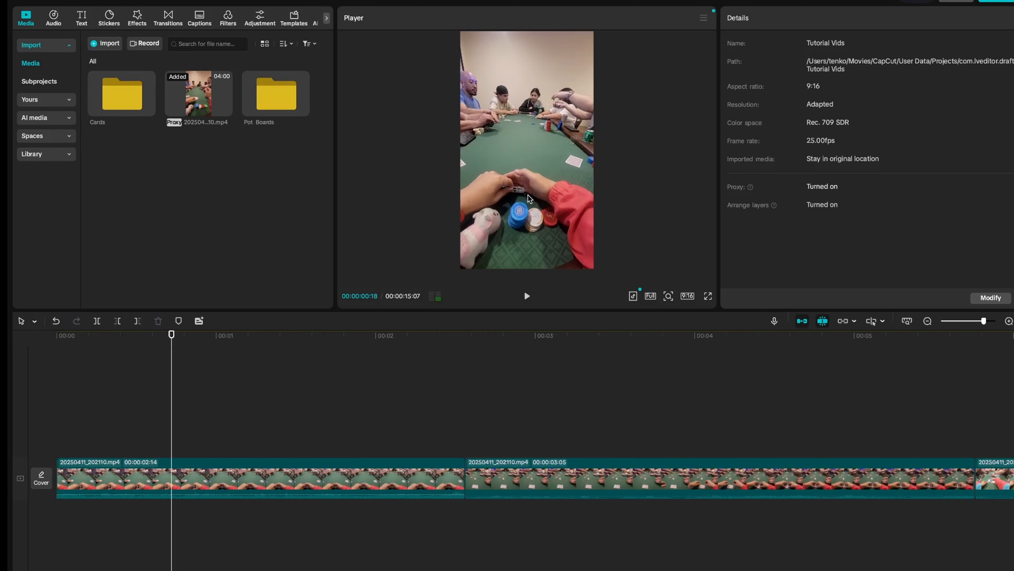
left_click(708, 296)
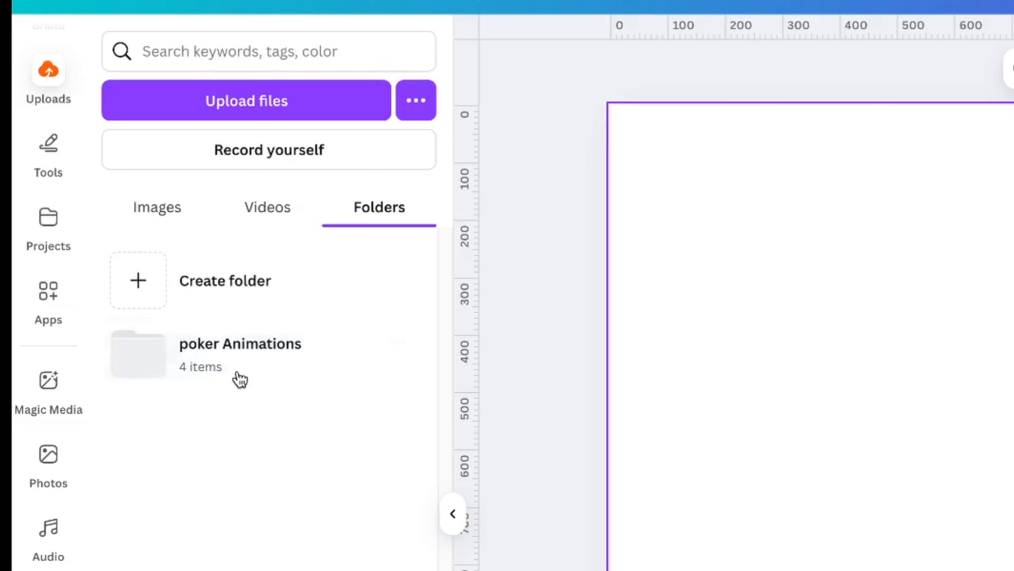
Switch to Canva, add the black POT board from poker Animations > Pot & Boards to the canvas and reposition it
left_click(244, 360)
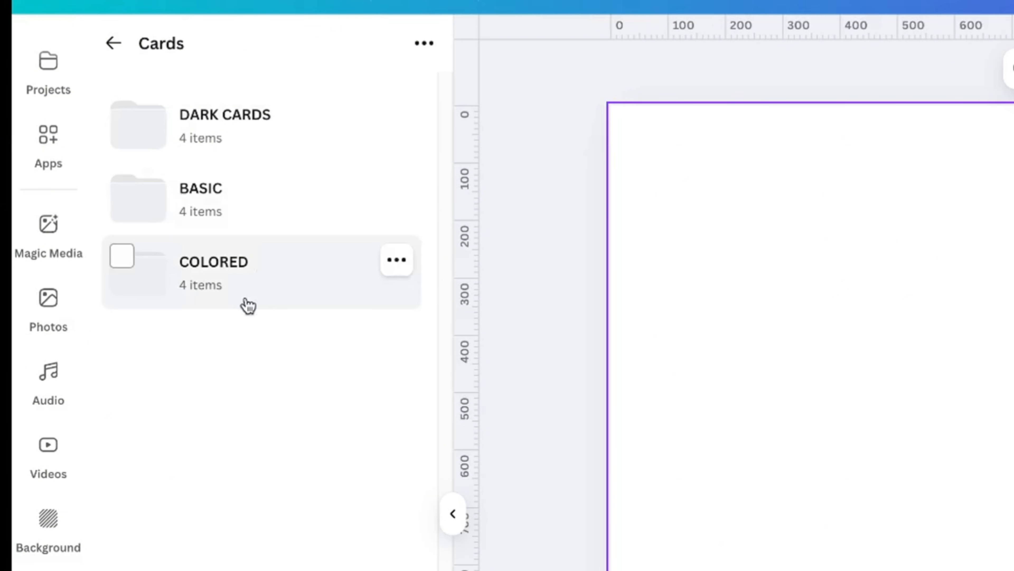
left_click(115, 43)
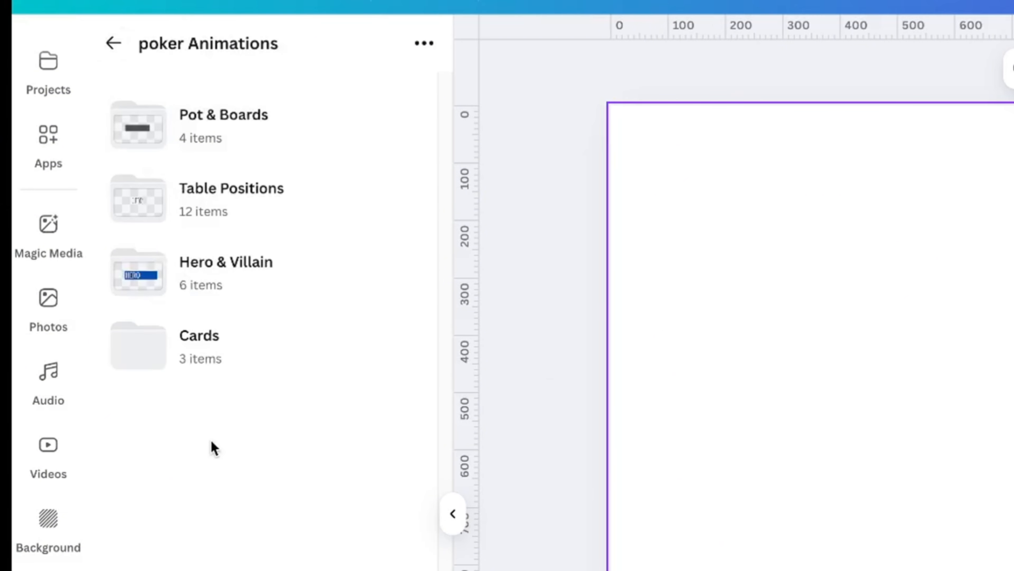
left_click(223, 131)
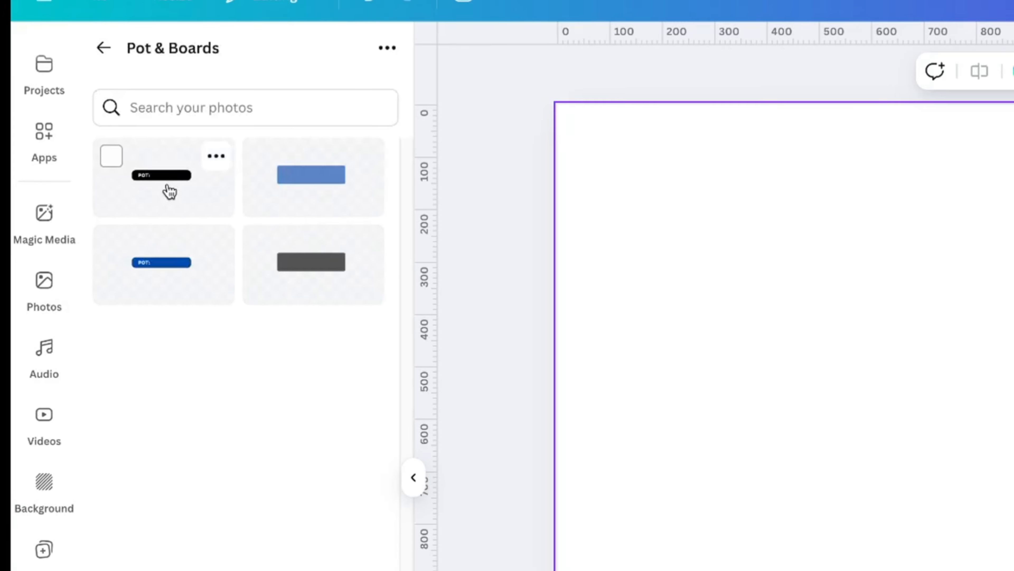
left_click_drag(169, 192, 518, 236)
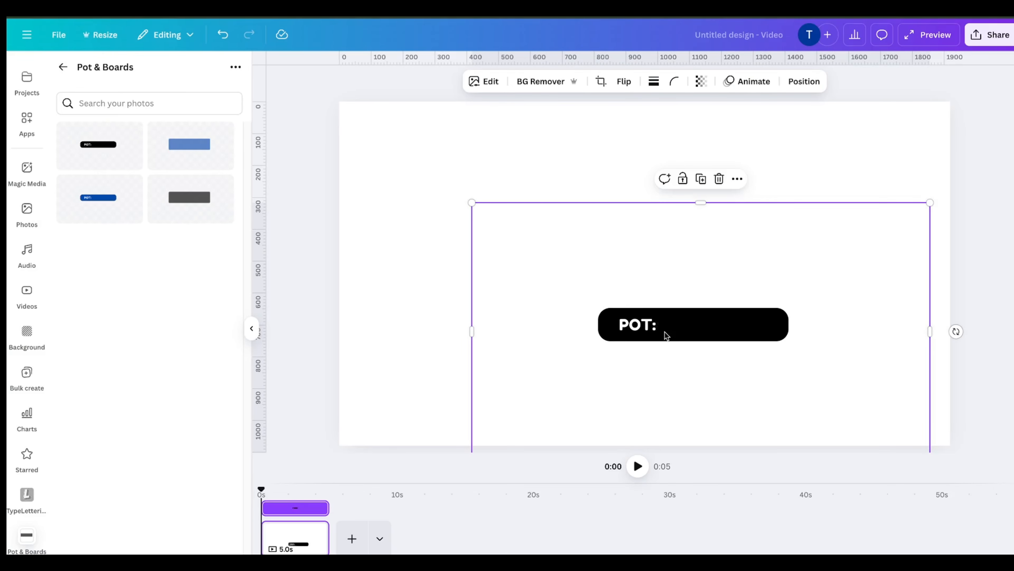
left_click_drag(666, 335, 610, 280)
Add the ace and jack of clubs from Cards > BASIC > CLUBS side by side above the POT board
left_click(63, 68)
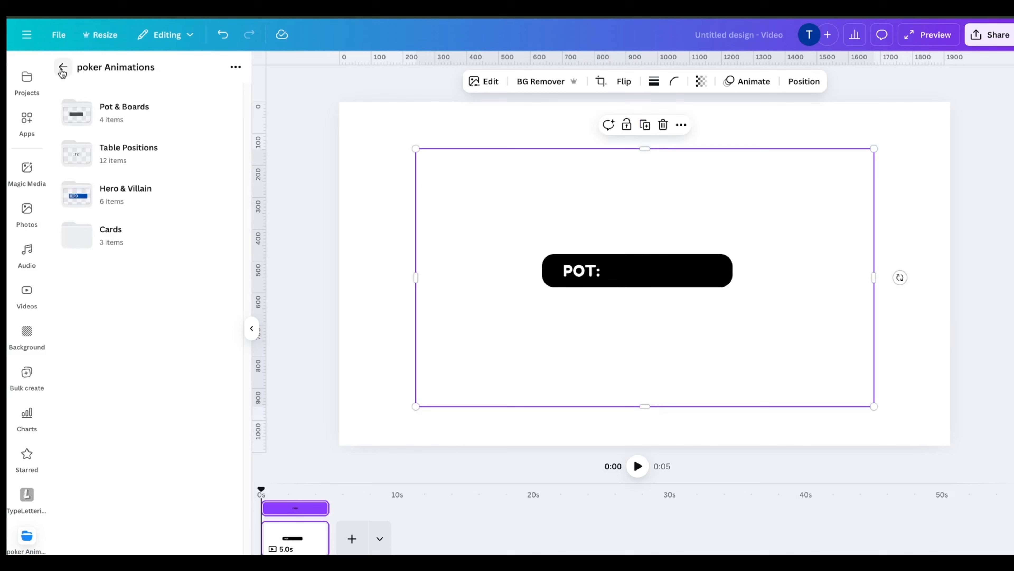
left_click(125, 241)
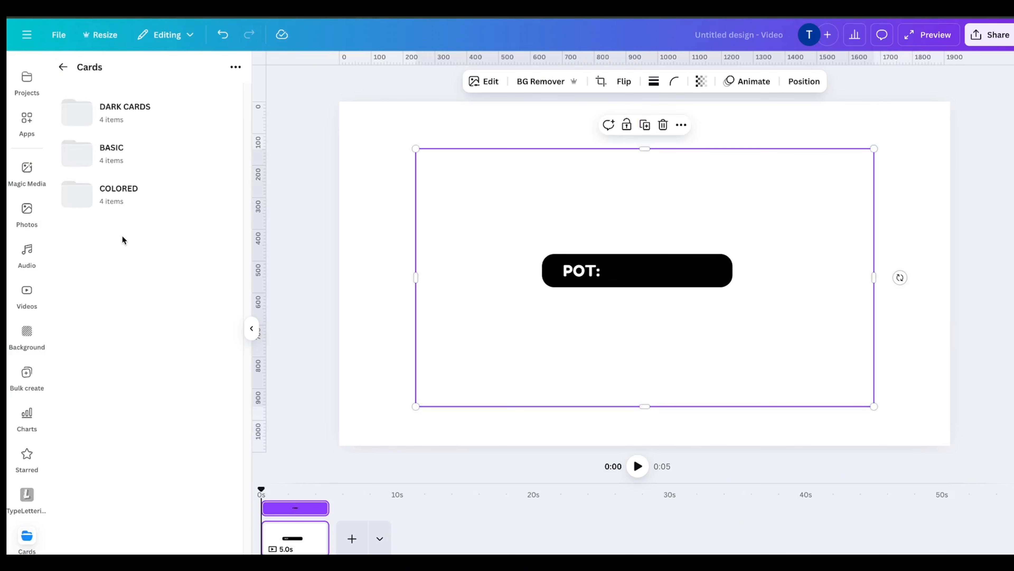
left_click(132, 140)
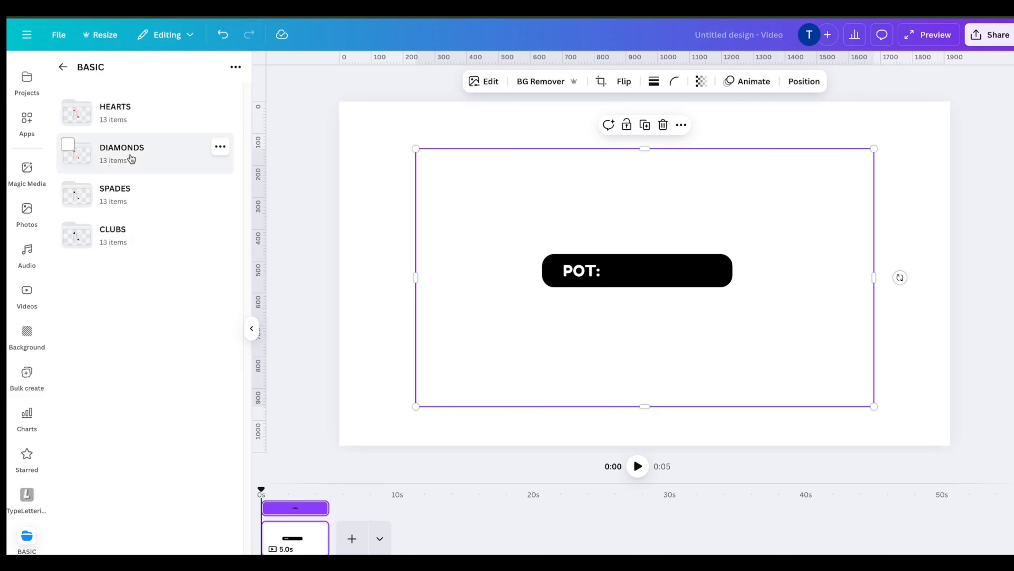
left_click(128, 235)
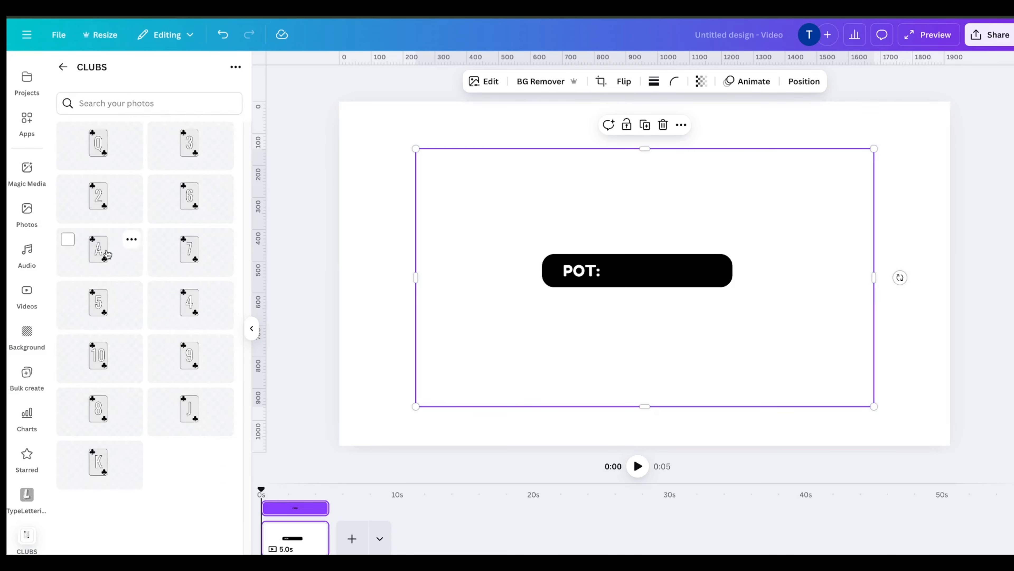
left_click_drag(107, 253, 615, 324)
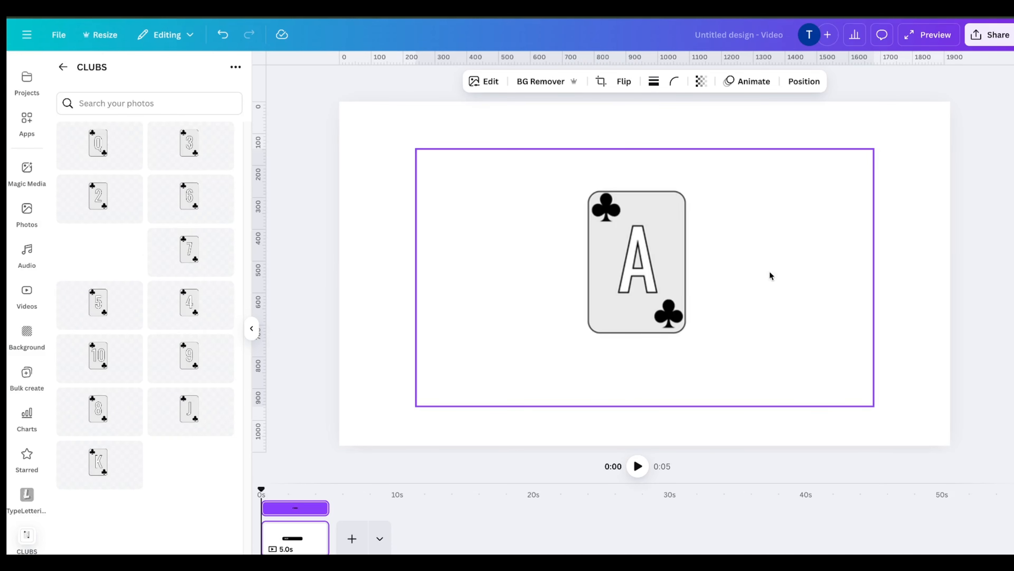
left_click_drag(771, 276, 596, 157)
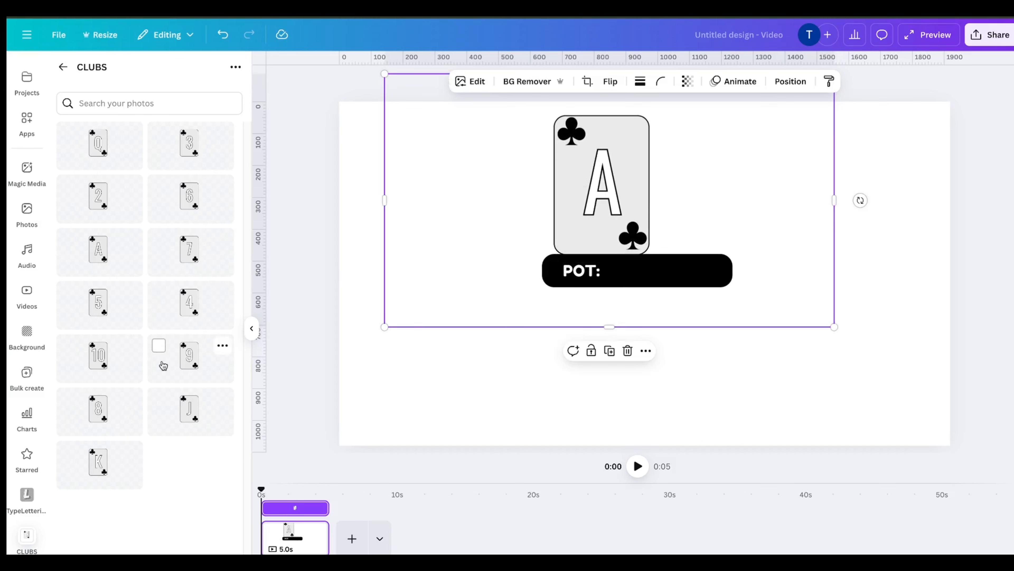
left_click_drag(195, 421, 687, 180)
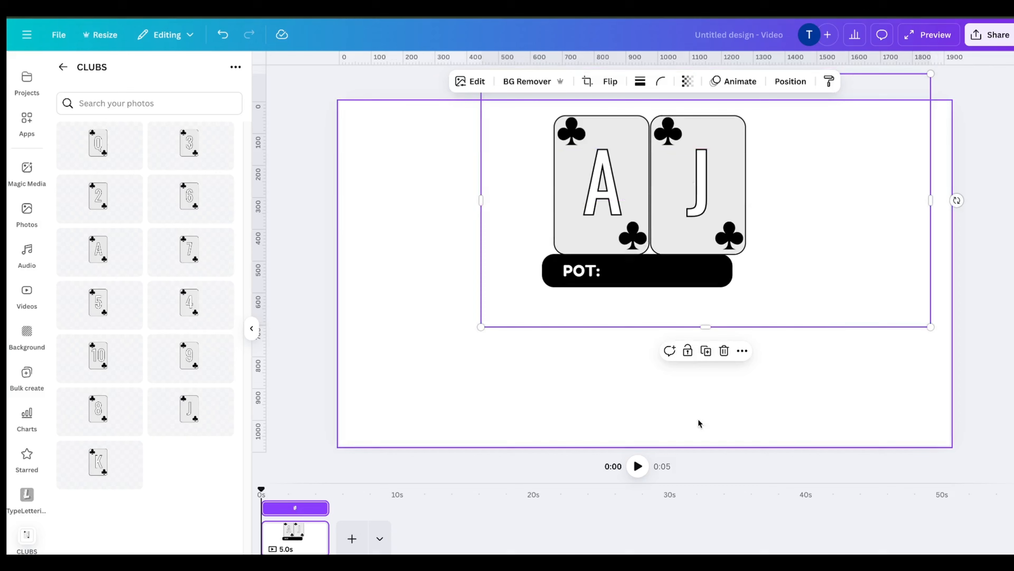
Select both cards and the POT board together, scale the group down and place it near the canvas centre
left_click_drag(699, 422, 597, 176)
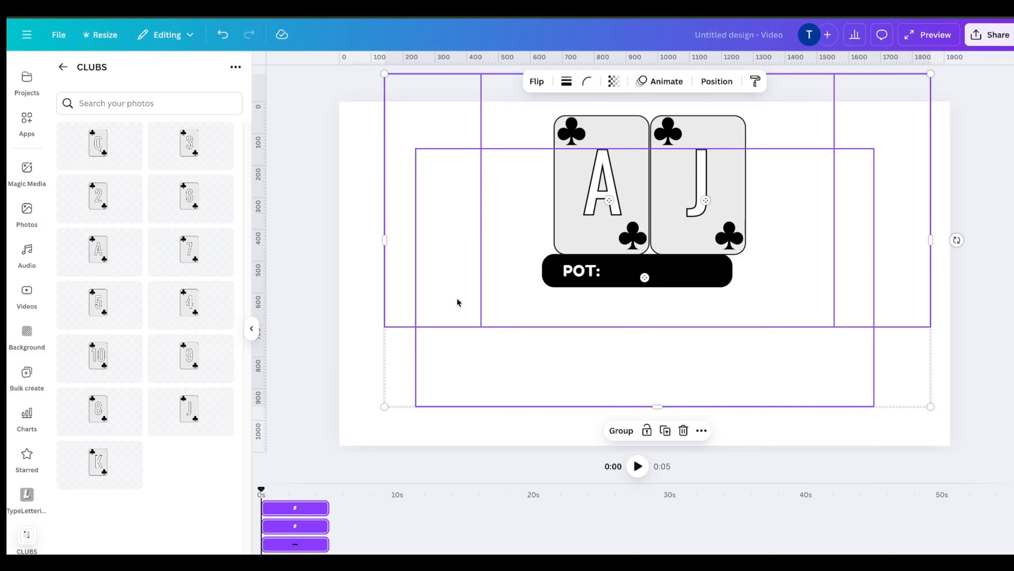
left_click_drag(385, 407, 551, 335)
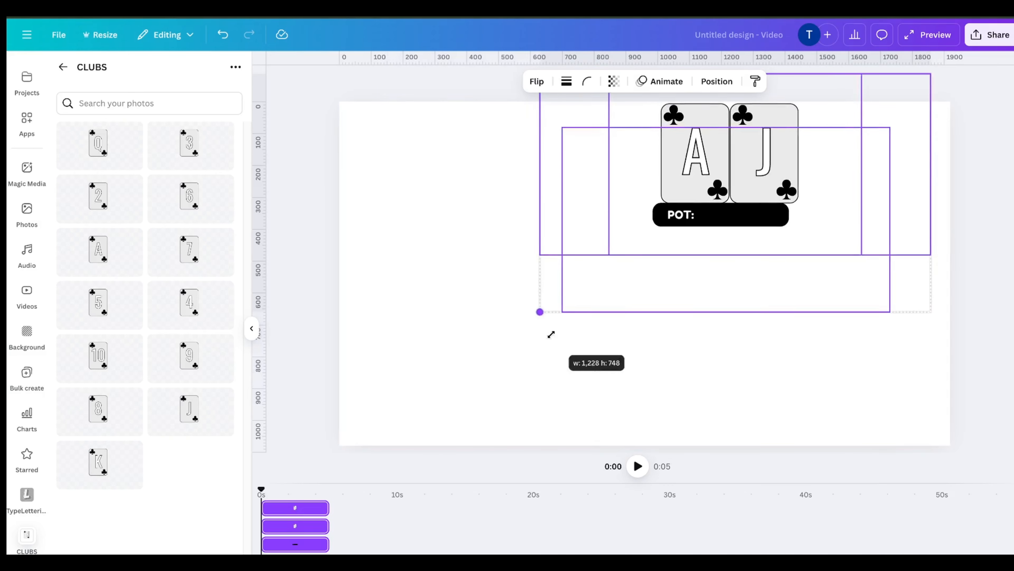
left_click_drag(551, 334, 625, 286)
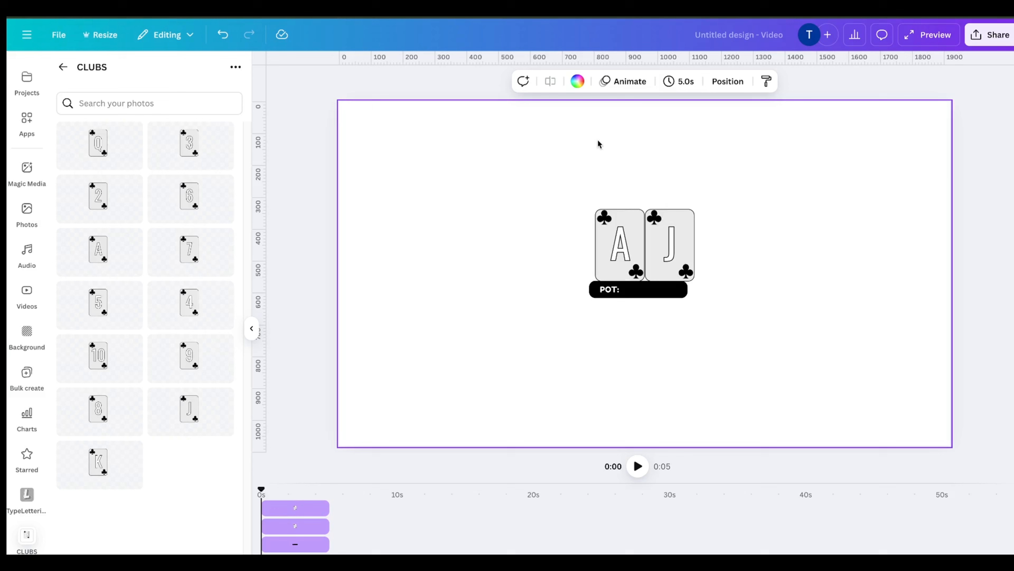
mouse_move(591, 139)
left_mouse_down()
mouse_move(635, 213)
mouse_move(663, 222)
left_mouse_up()
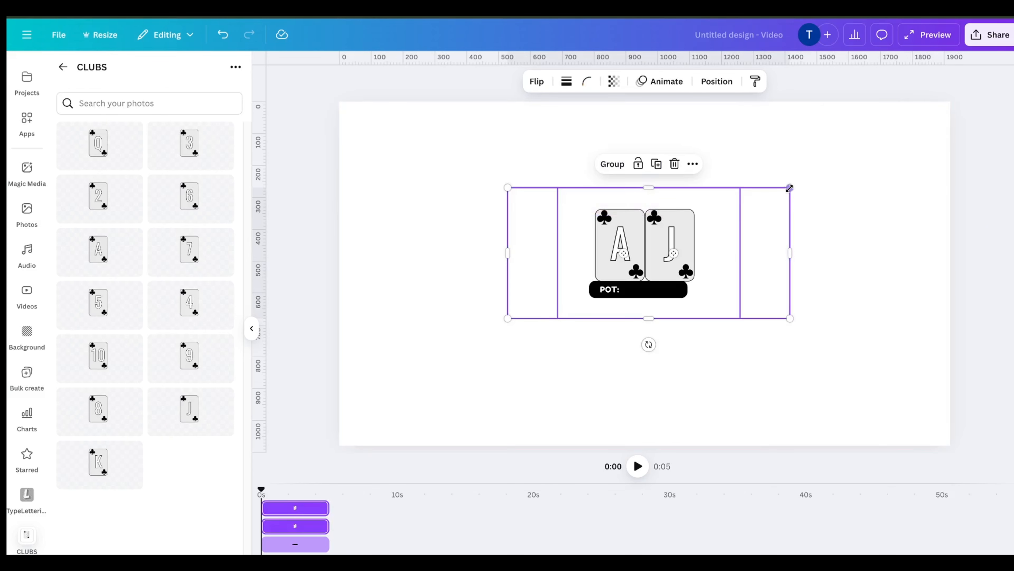
left_click_drag(785, 191, 661, 252)
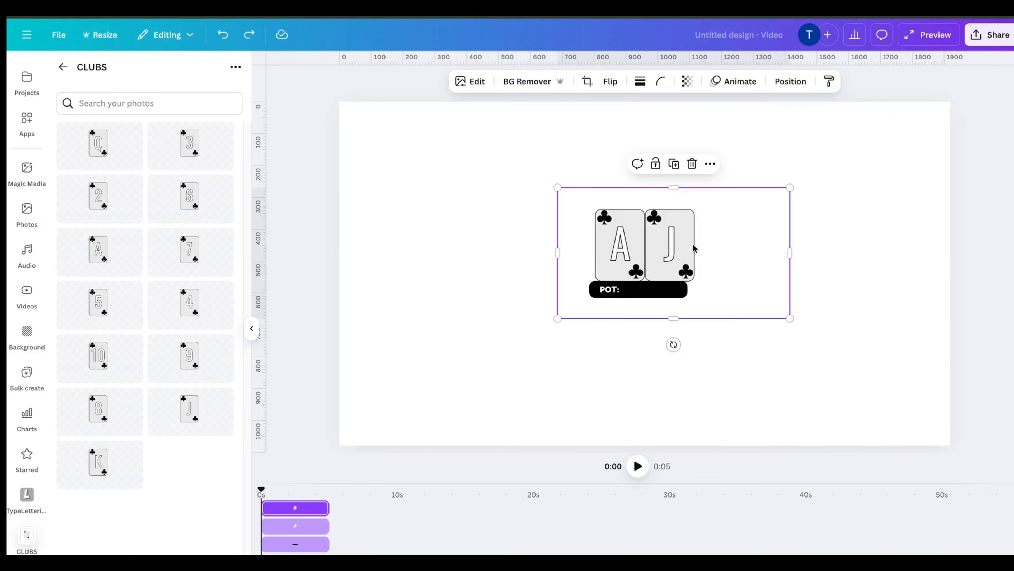
mouse_move(683, 244)
left_mouse_down()
mouse_move(700, 243)
mouse_move(684, 241)
left_mouse_up()
scroll(684, 264, "up", 3)
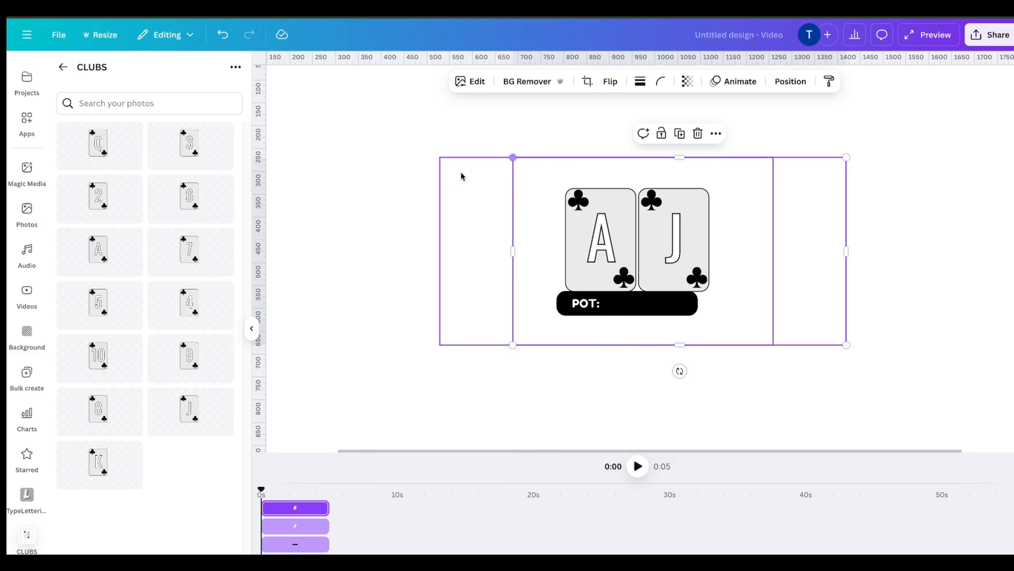
left_click(459, 176)
left_click_drag(401, 131, 697, 211)
left_click_drag(847, 158, 640, 250)
left_click_drag(532, 296, 624, 266)
left_click_drag(734, 225, 765, 219)
left_click_drag(641, 267, 625, 271)
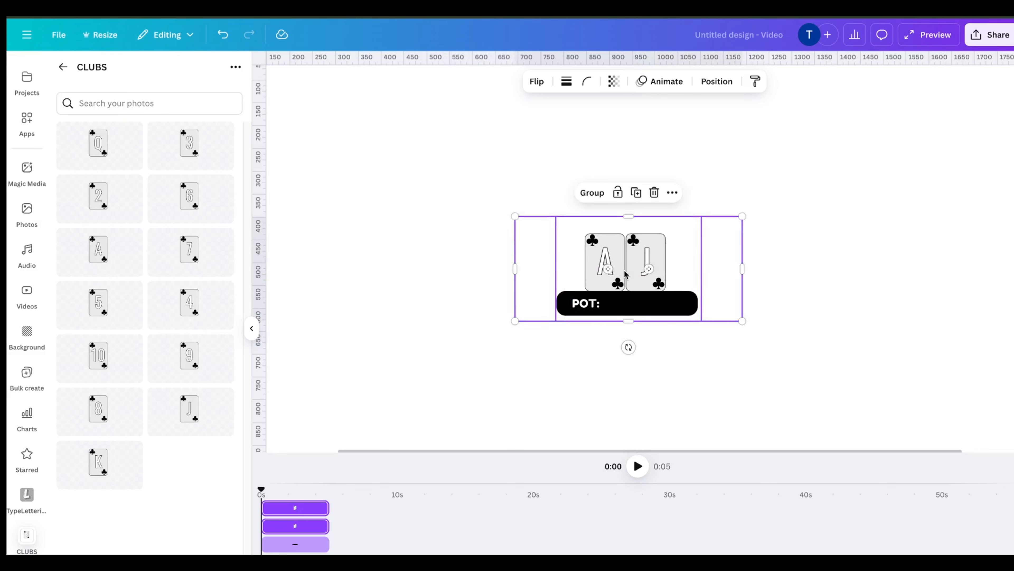
left_click(863, 168)
scroll(522, 300, "down", 3)
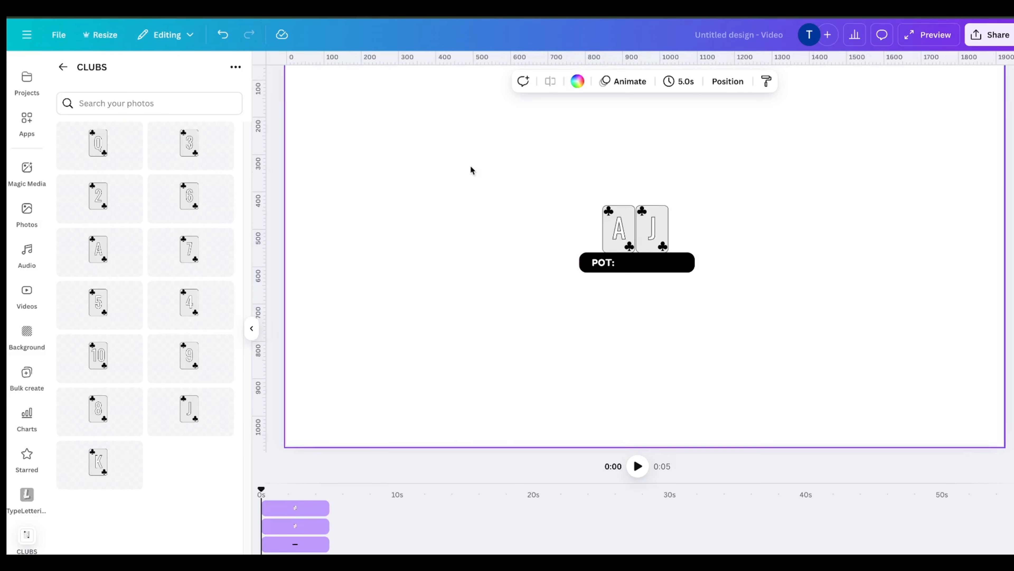
Download the design as a PNG with a transparent background
left_click(58, 35)
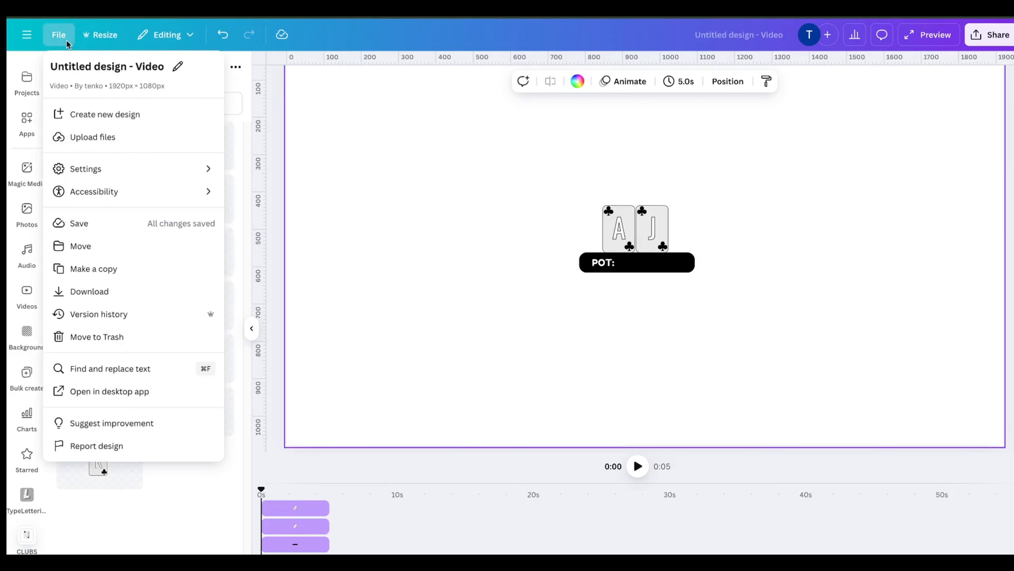
left_click(115, 301)
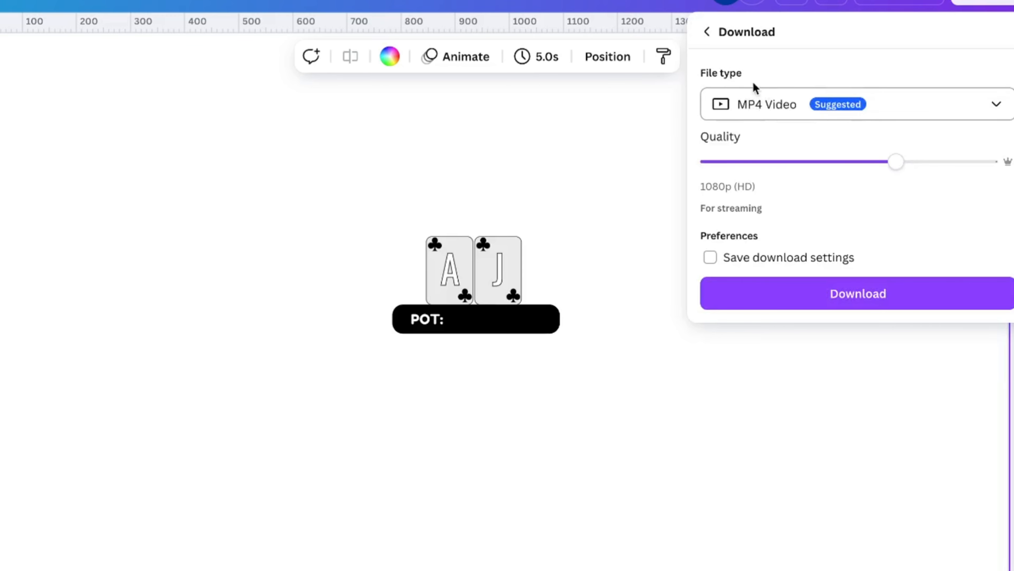
left_click(765, 107)
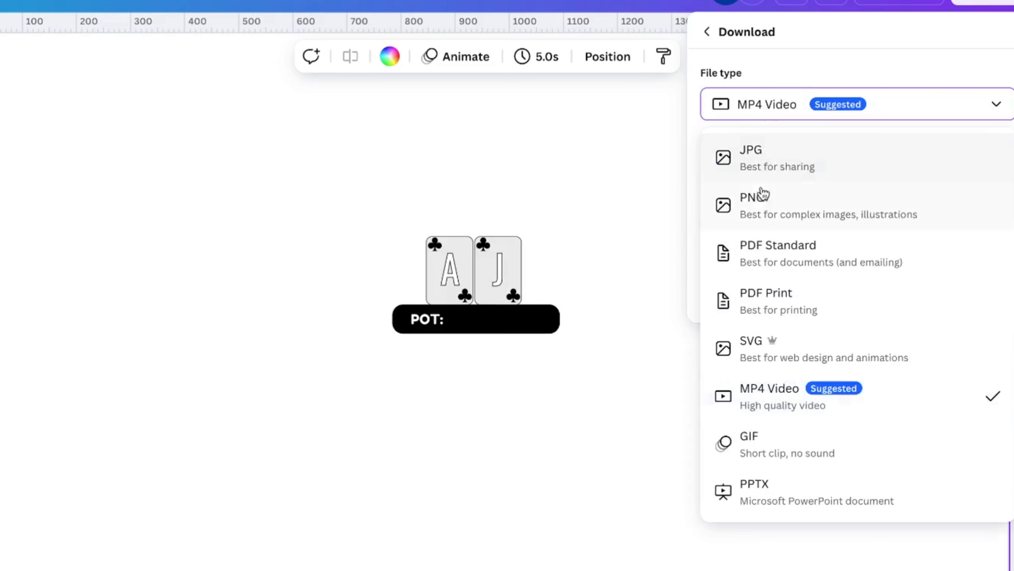
left_click(757, 205)
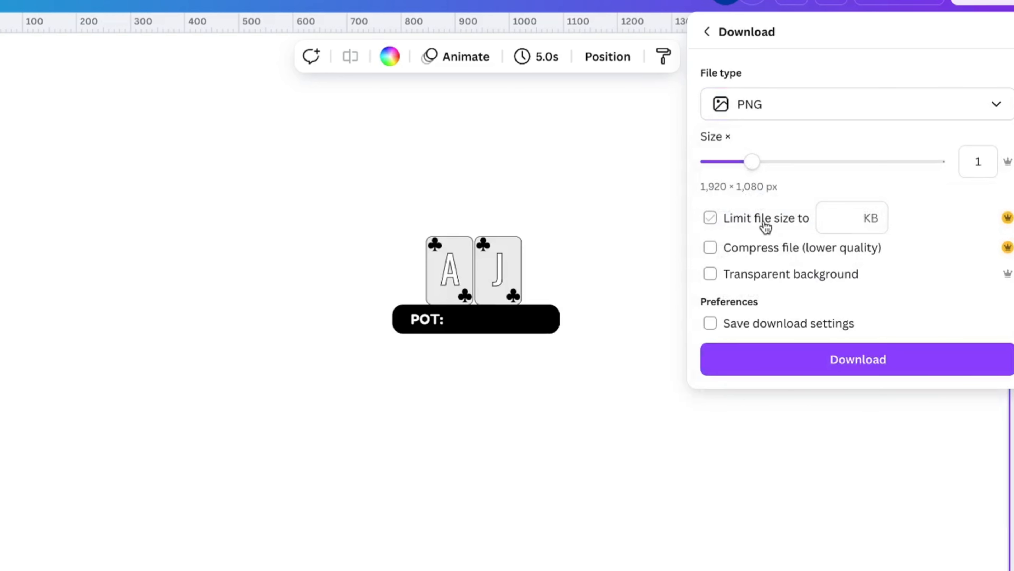
left_click(711, 275)
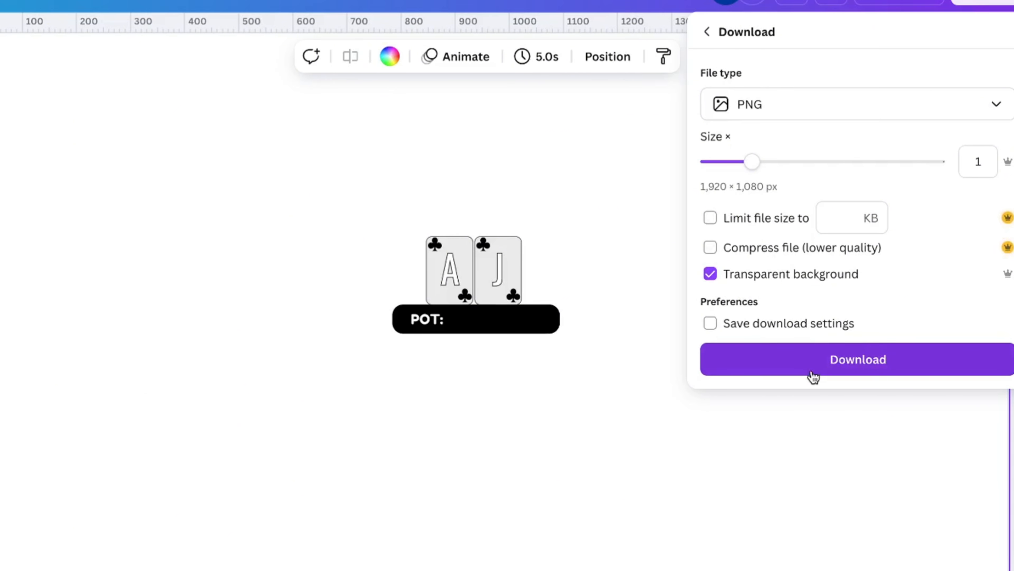
left_click(797, 349)
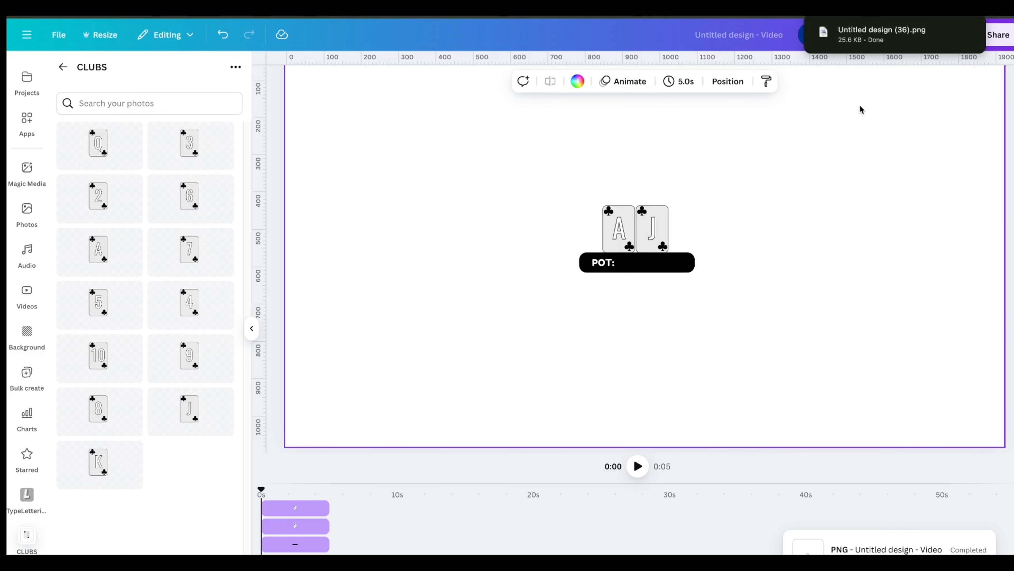
Switch to CapCut and place the downloaded PNG on a track above the poker clip
mouse_move(866, 34)
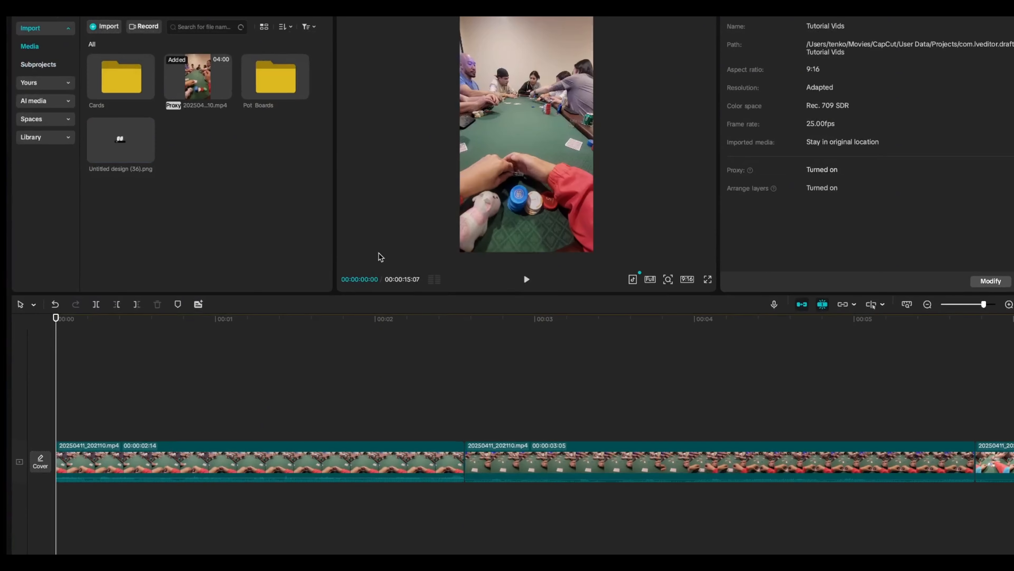
left_click_drag(101, 147, 60, 423)
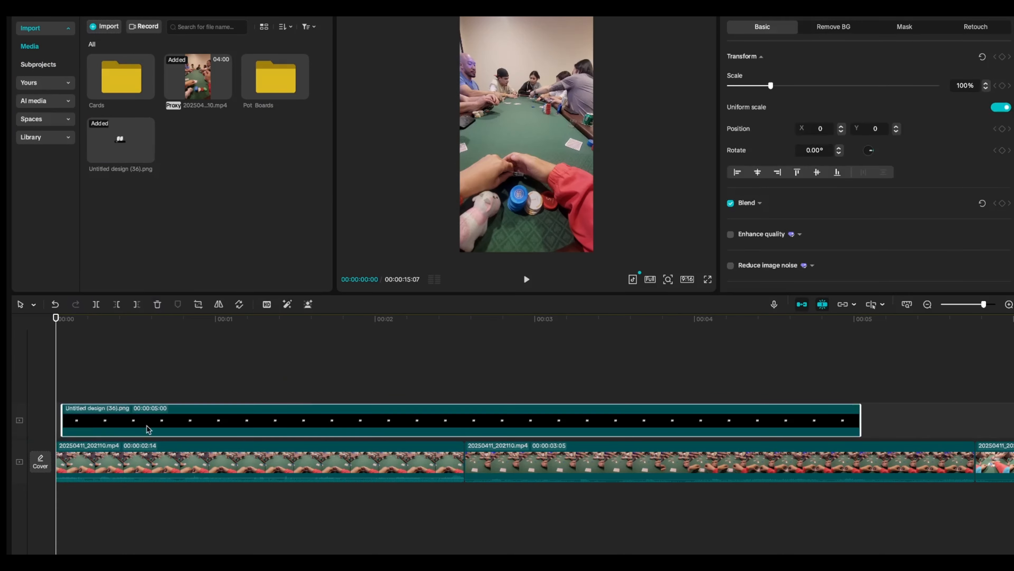
scroll(160, 422, "up", 5)
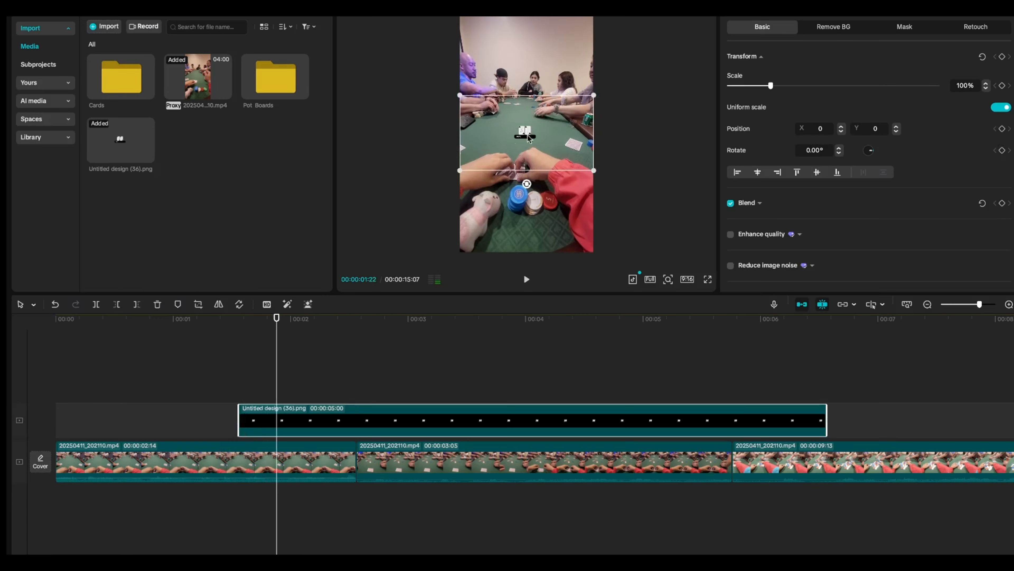
left_click_drag(466, 171, 296, 257)
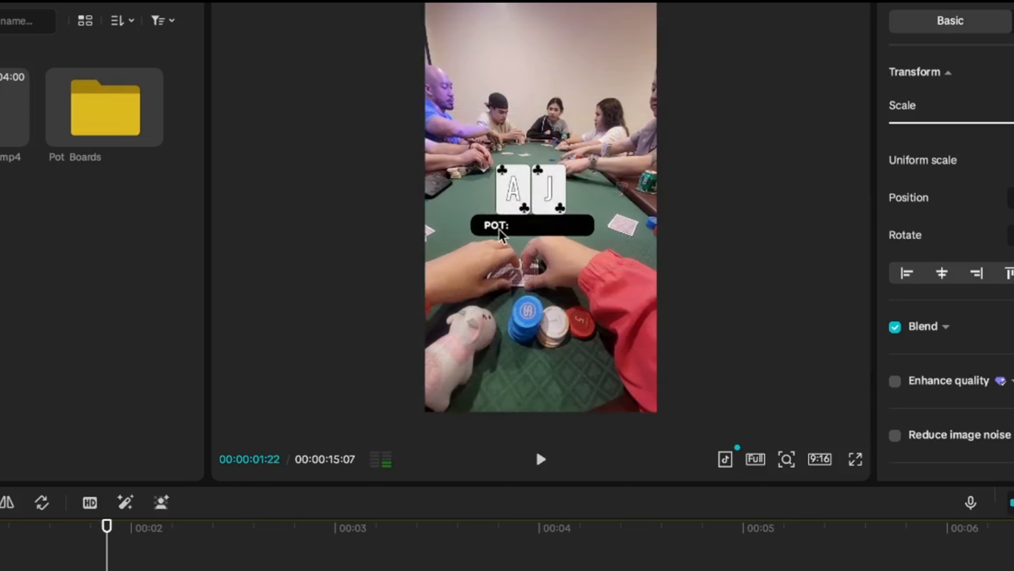
Move the card overlay over the table in the player and scale it down slightly
left_click_drag(500, 232, 520, 280)
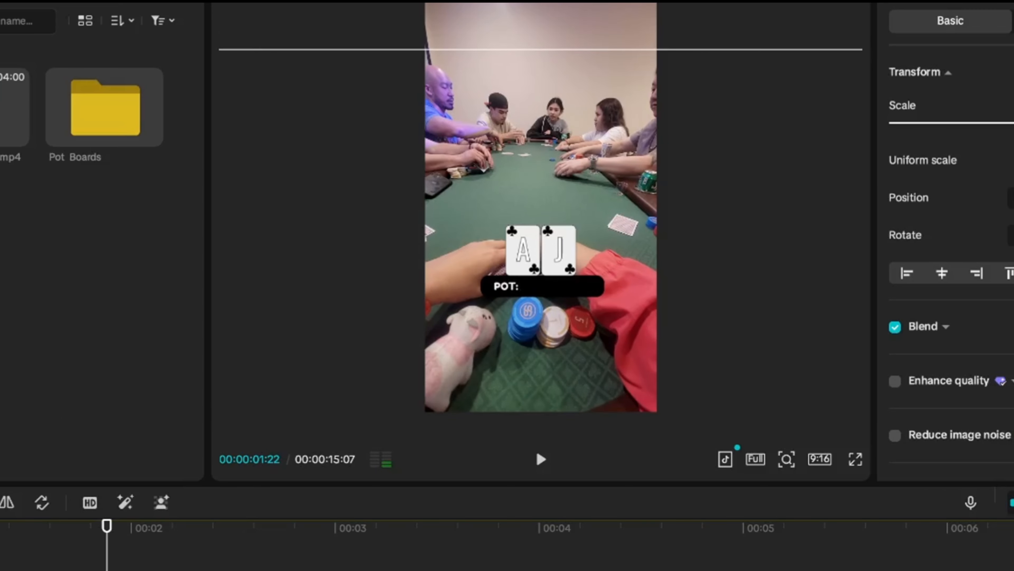
left_click_drag(1013, 122, 1005, 122)
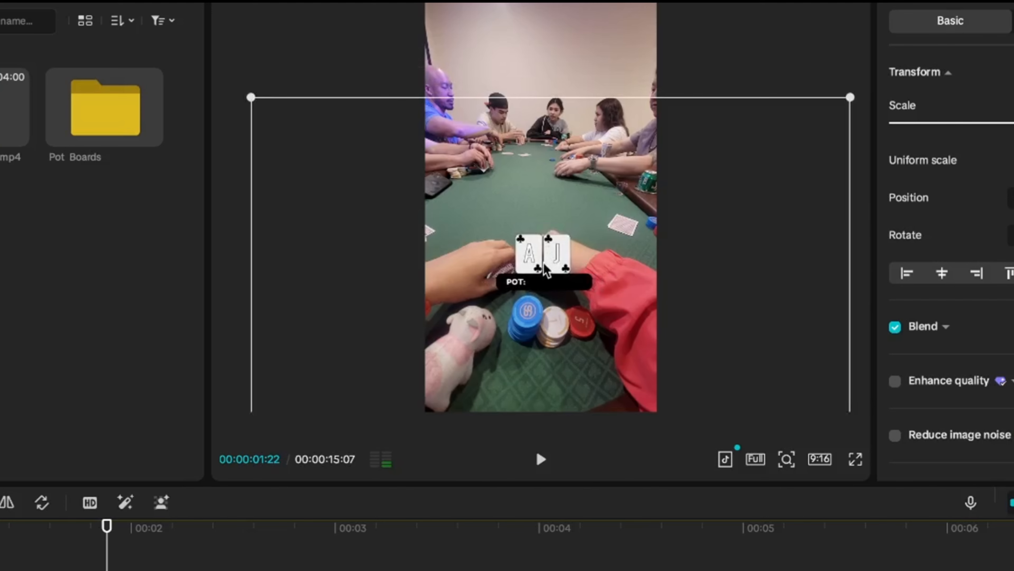
left_click_drag(557, 346, 554, 341)
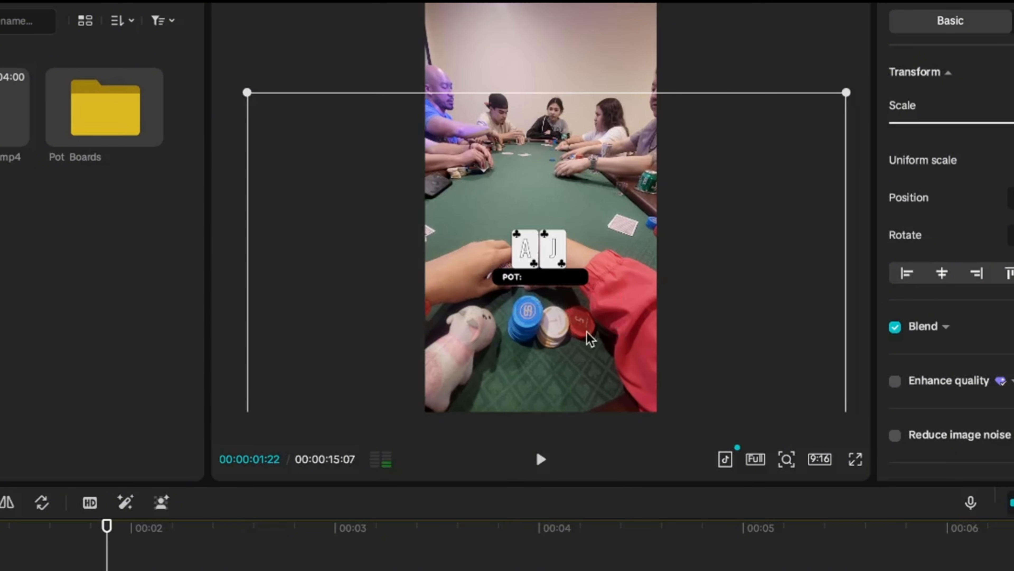
left_click(512, 66)
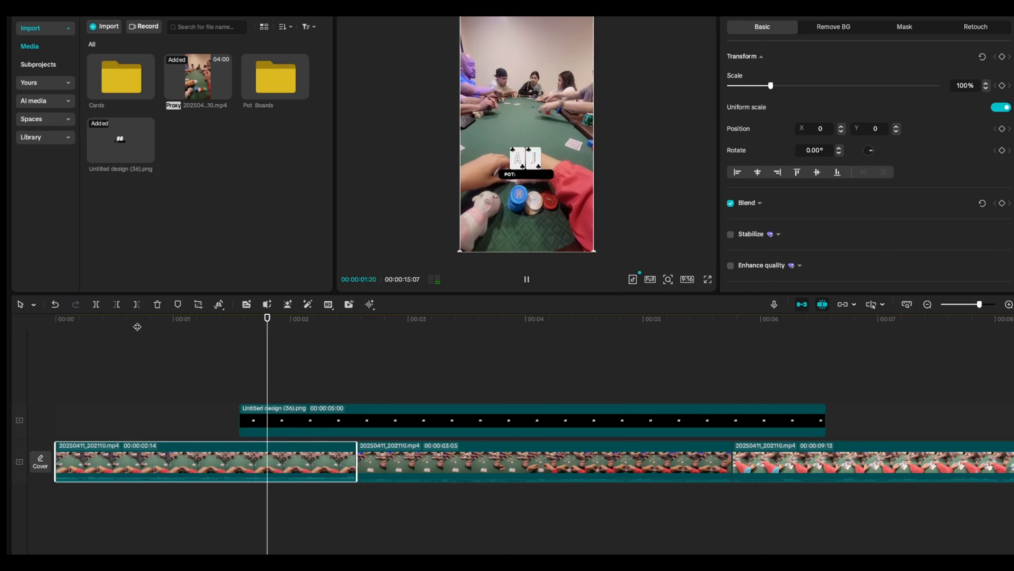
Select the card overlay clip and apply the Jittery Stamp in-animation to it
key("space")
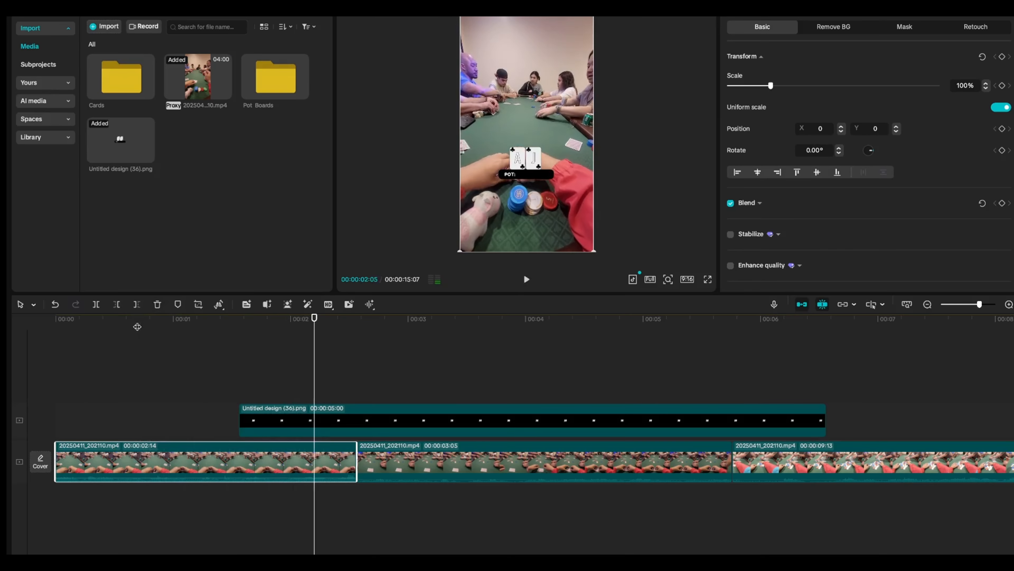
left_click(267, 416)
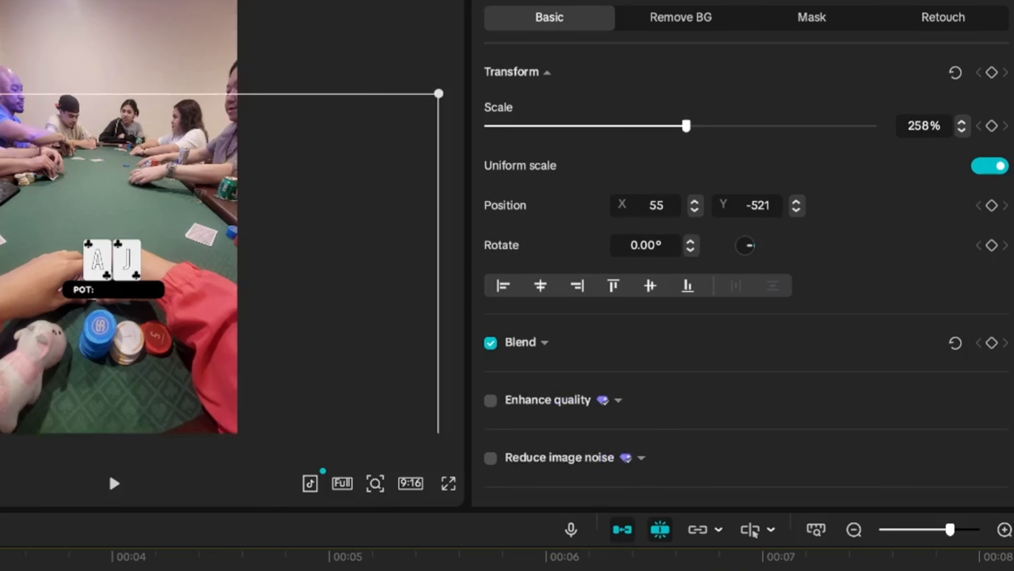
left_click(559, 0)
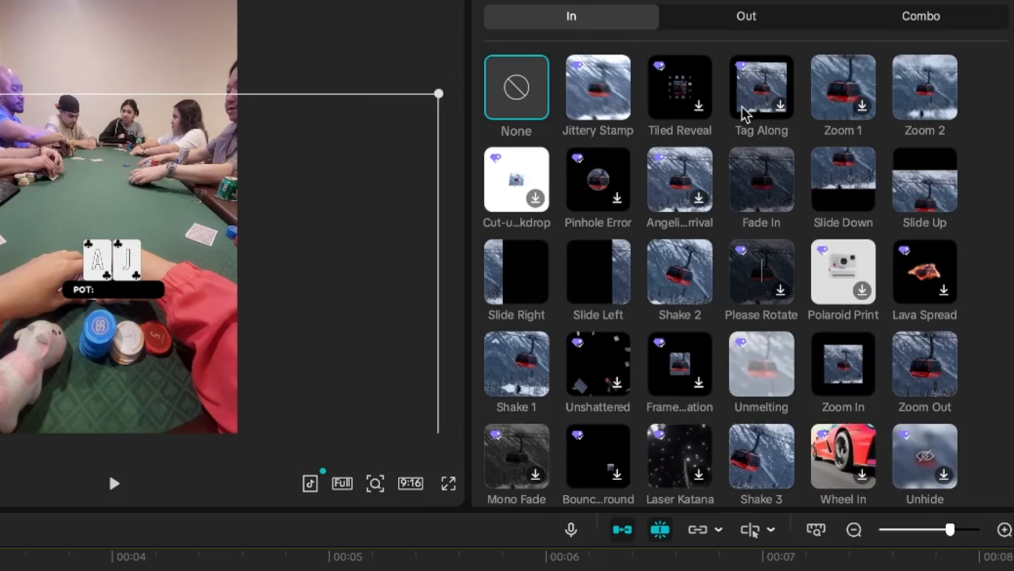
scroll(804, 231, "down", 1)
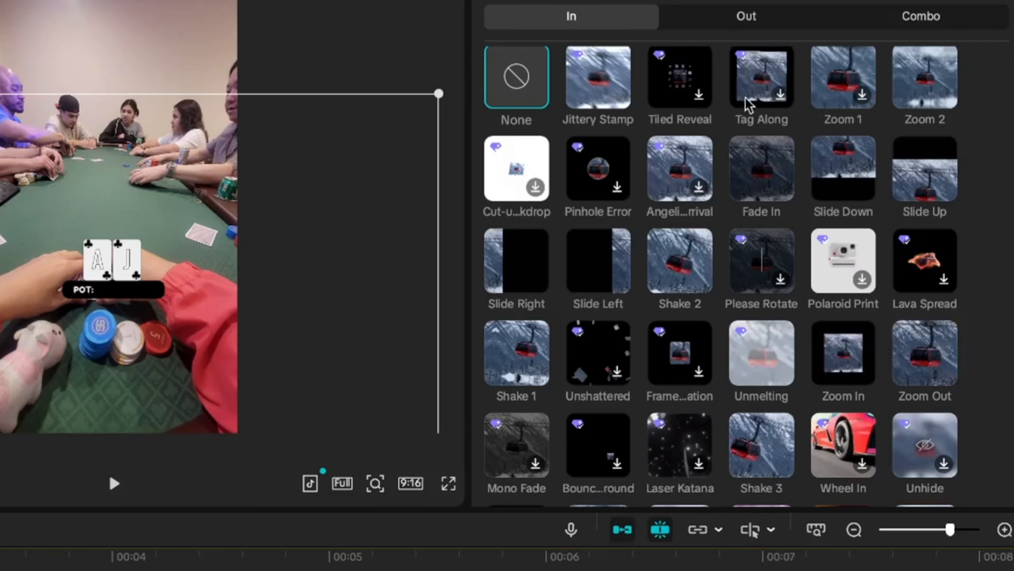
left_click(598, 86)
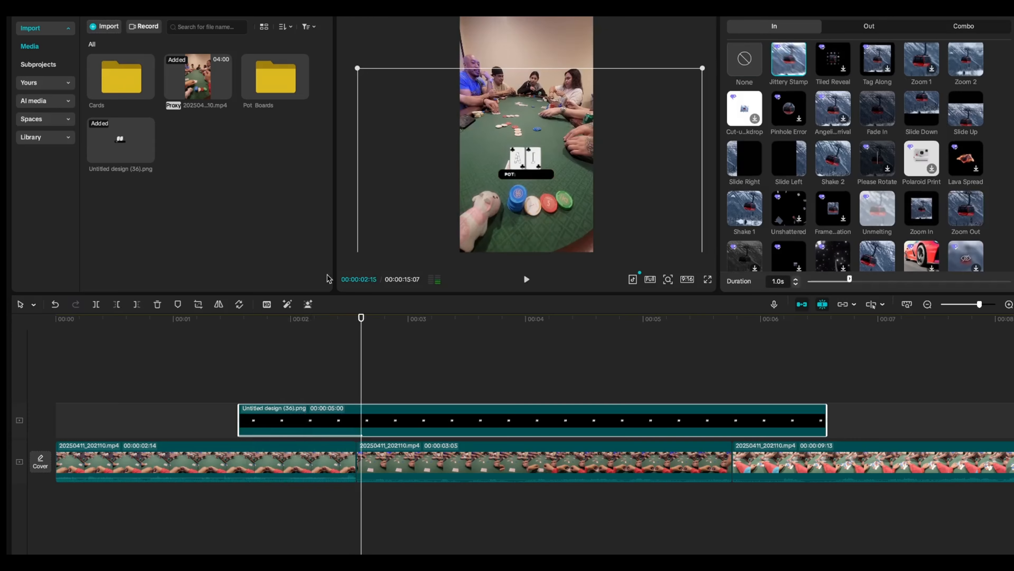
Shorten the card overlay clip to 1 second so it ends at the first cut of the video
left_click(61, 366)
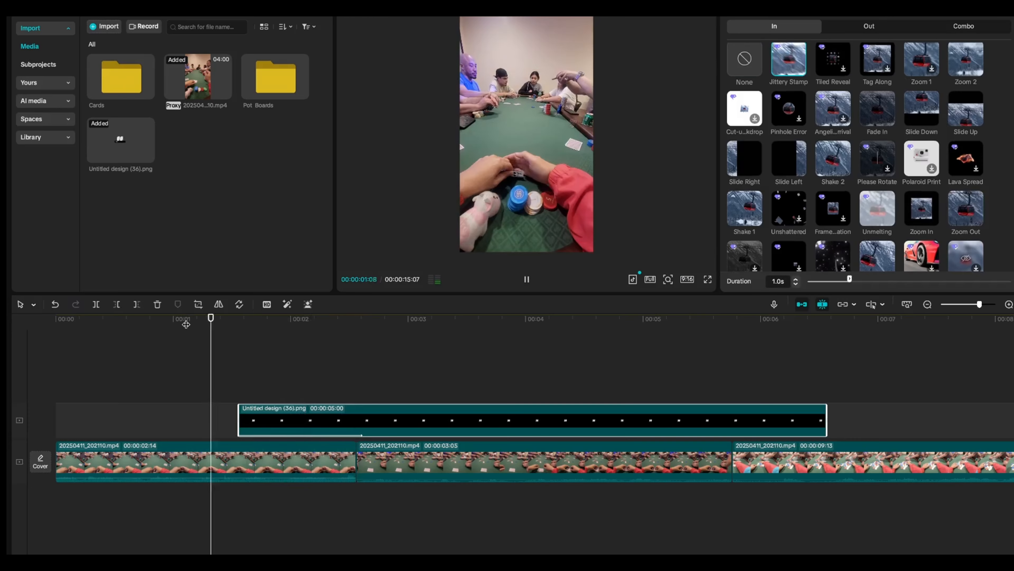
left_click(223, 376)
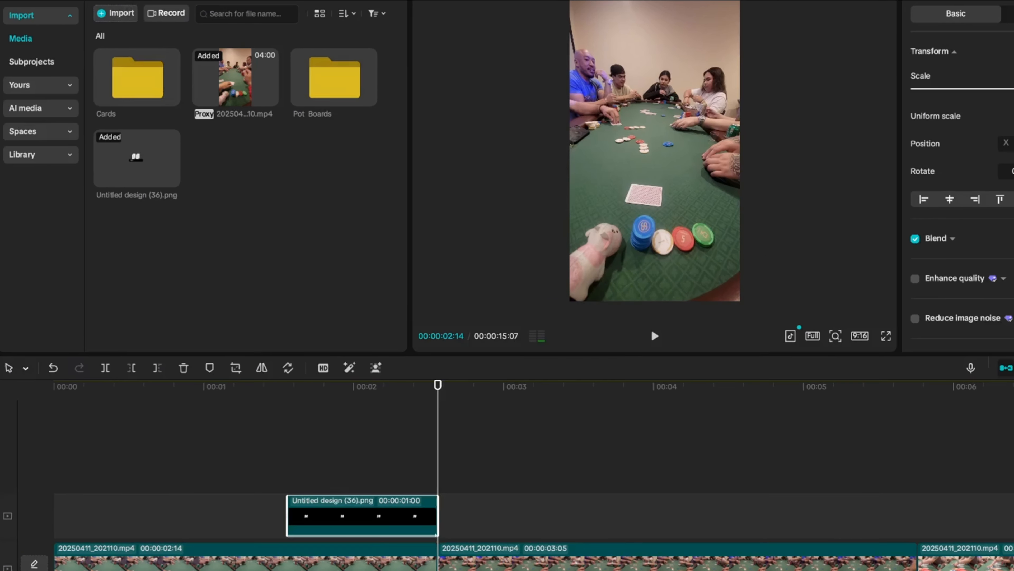
Add a default text layer above the video, change its text to $8, and move it onto the table above the cards
left_click(98, 1)
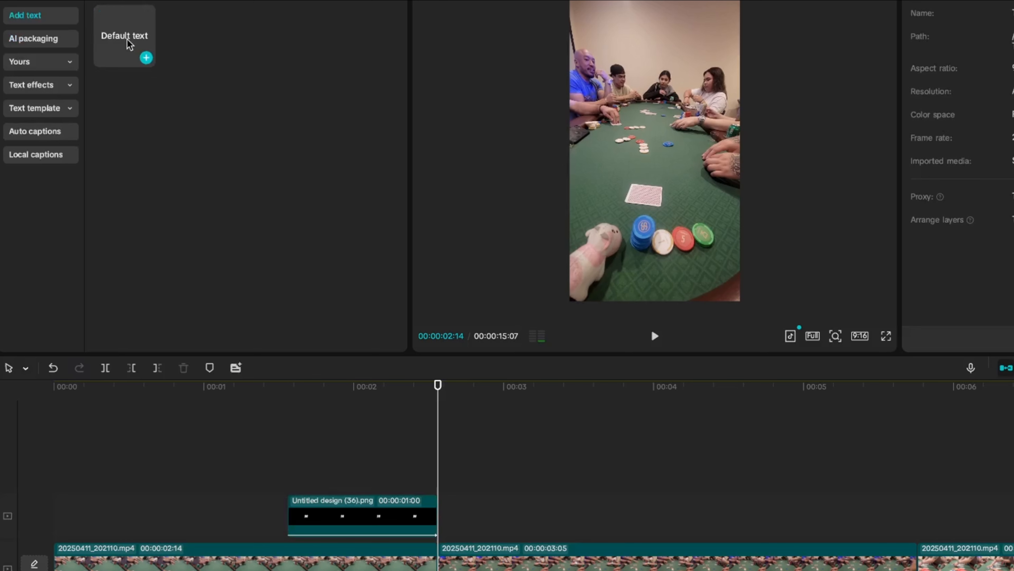
left_click_drag(129, 42, 439, 484)
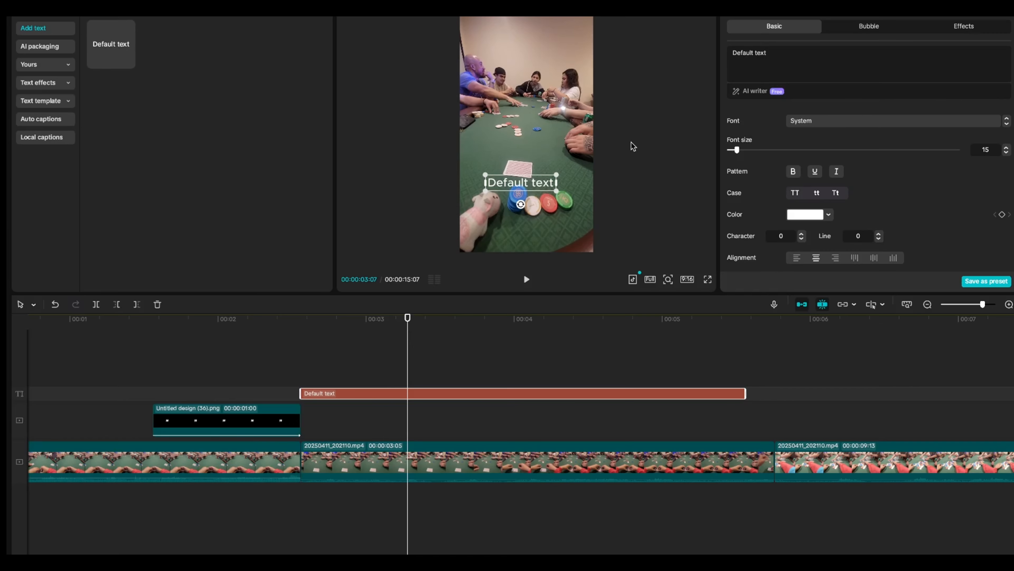
double_click(788, 54)
triple_click(788, 53)
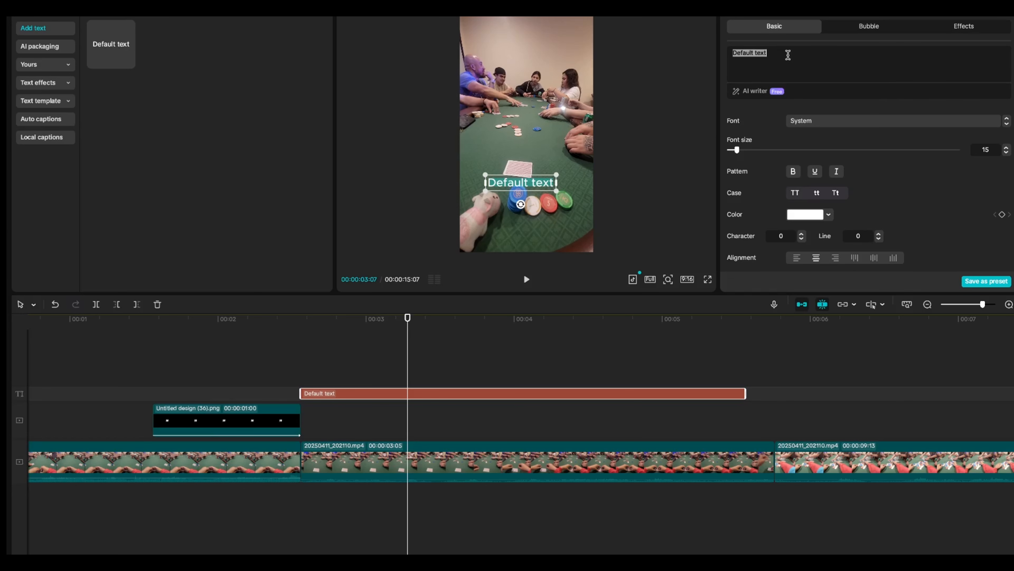
type("$")
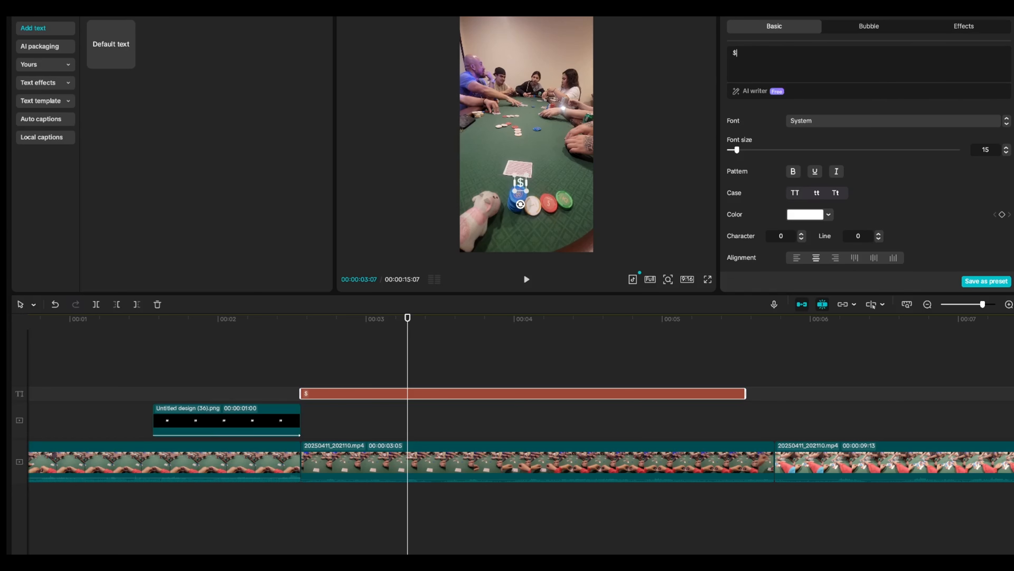
type("6")
left_click_drag(519, 184, 523, 145)
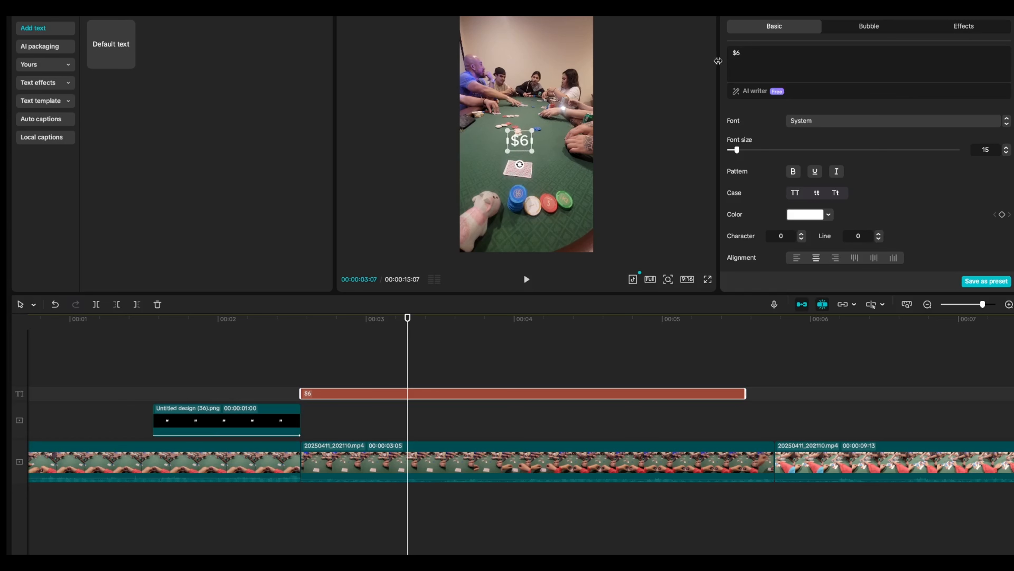
key("BackSpace")
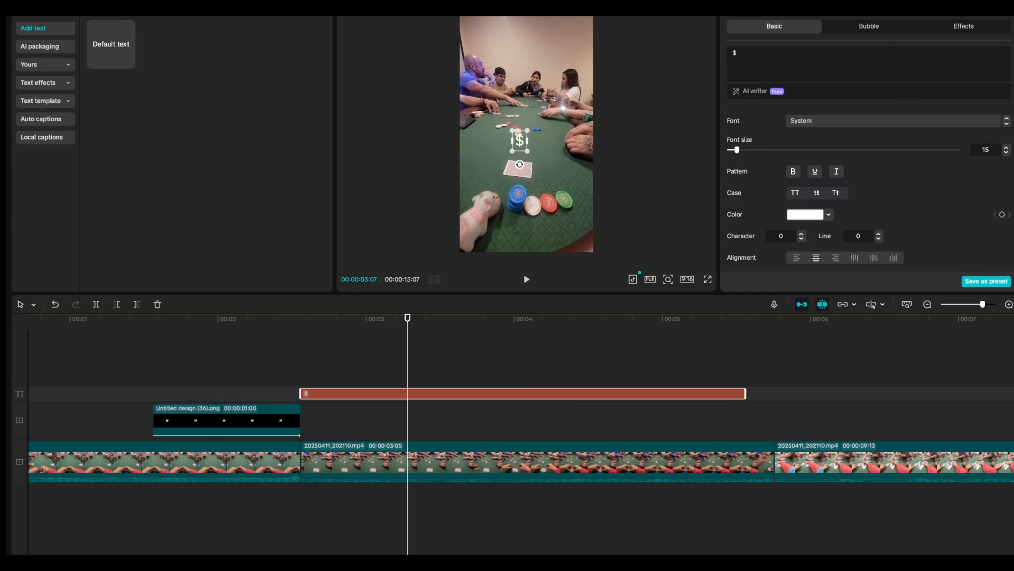
type("8")
Apply the green preset style to the $8 text and nudge it slightly into place
scroll(812, 189, "down", 2)
scroll(812, 189, "down", 1)
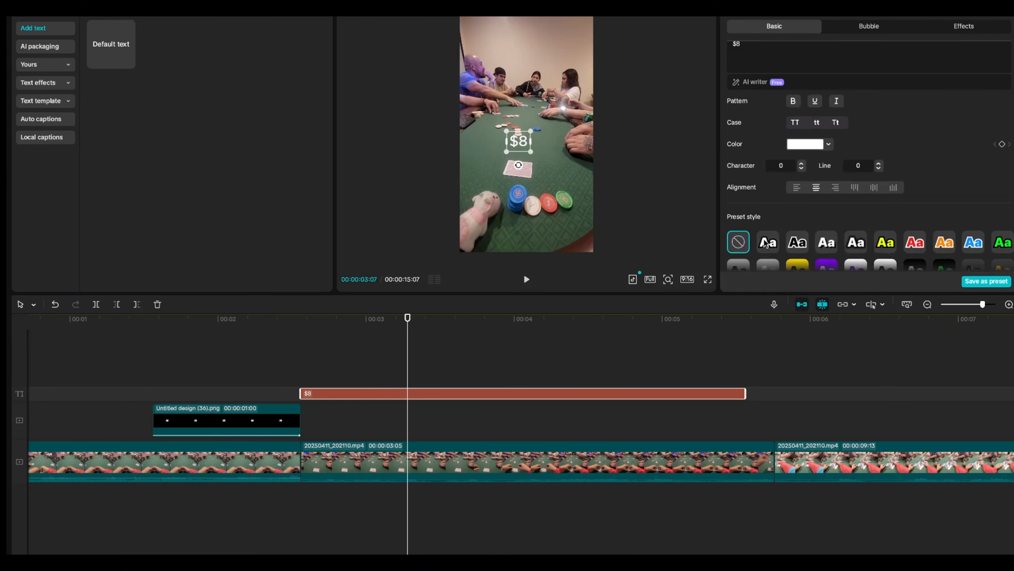
left_click(768, 242)
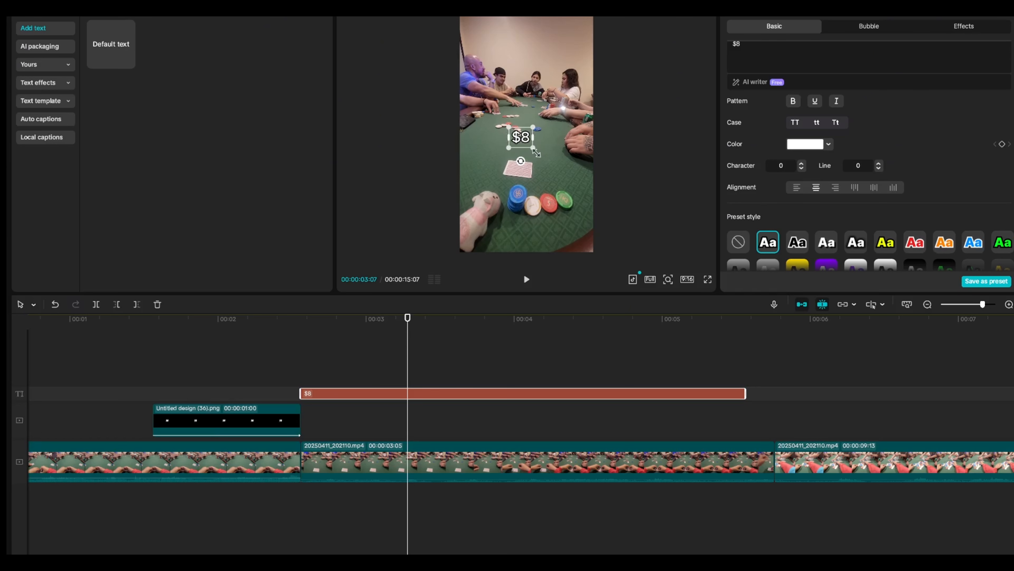
scroll(829, 152, "up", 3)
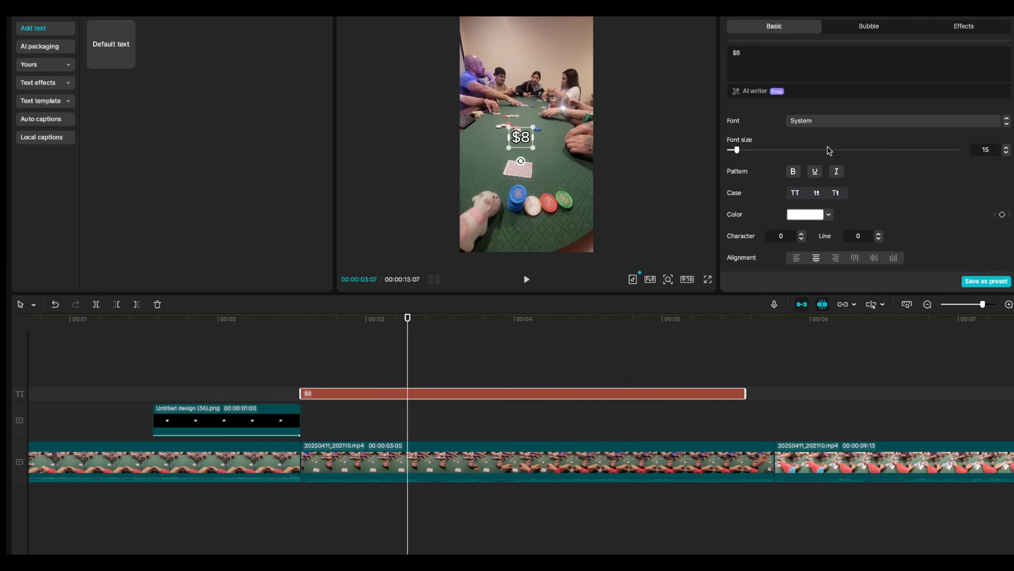
scroll(854, 184, "down", 5)
scroll(856, 185, "down", 5)
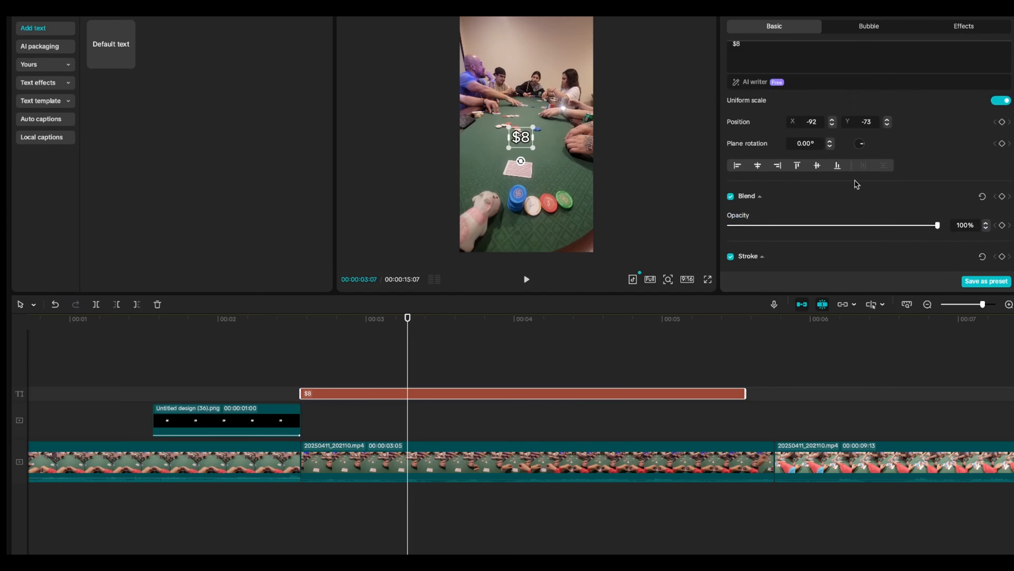
scroll(856, 185, "up", 3)
scroll(981, 156, "up", 2)
left_click(1003, 125)
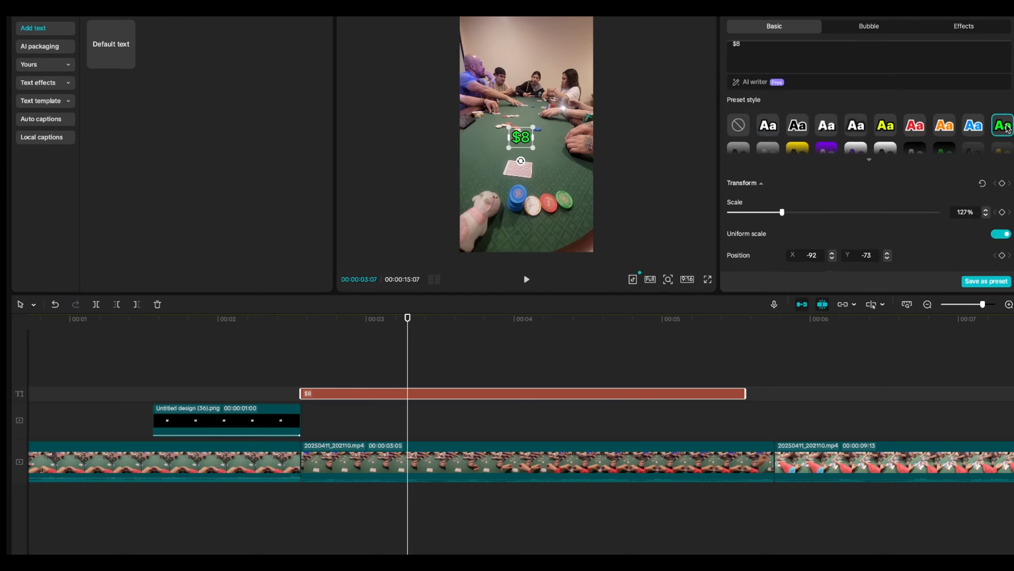
left_click_drag(521, 139, 522, 142)
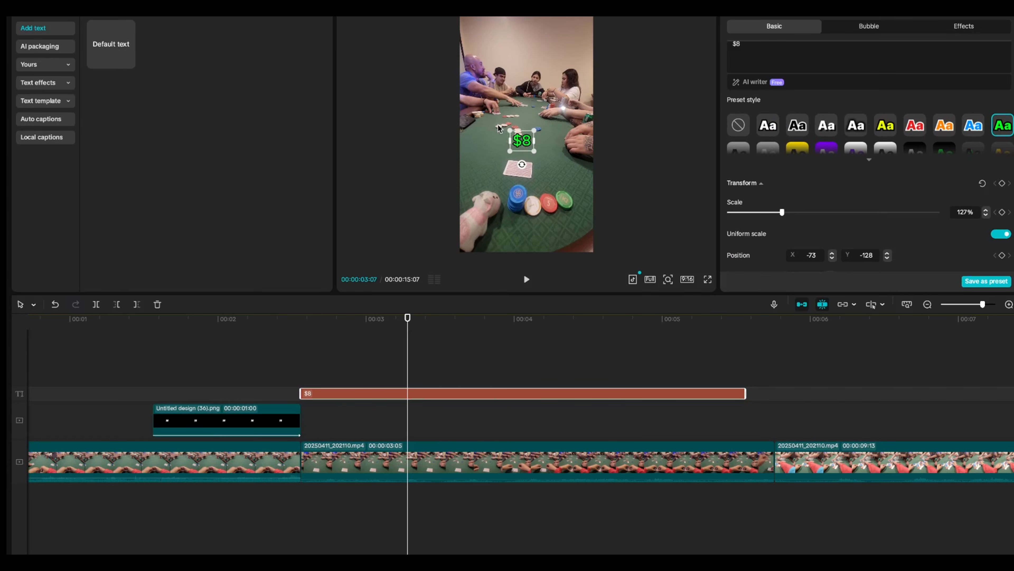
left_click(502, 129)
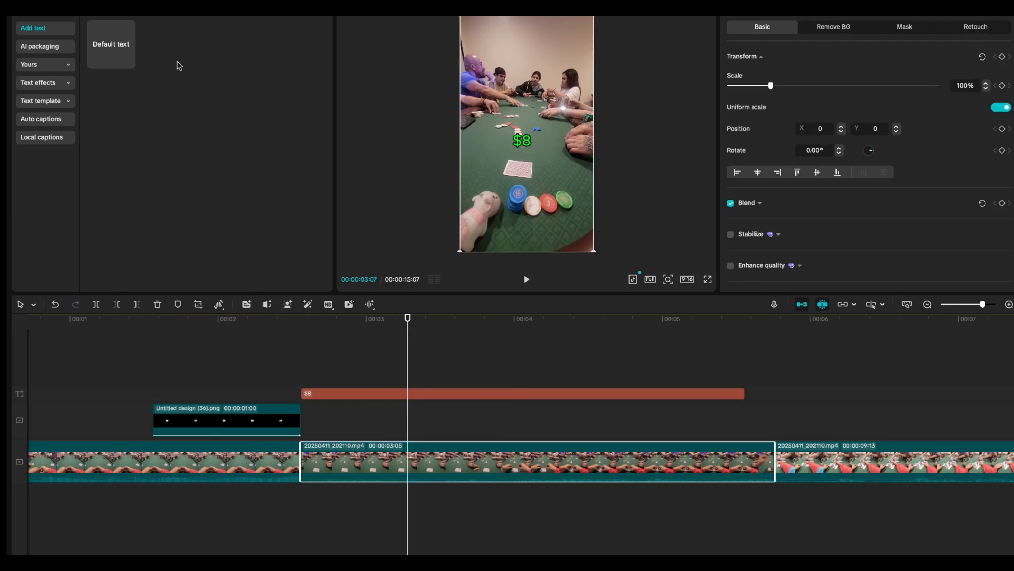
Add a second default text layer on a new track and change its text to $8
left_click_drag(120, 51, 303, 380)
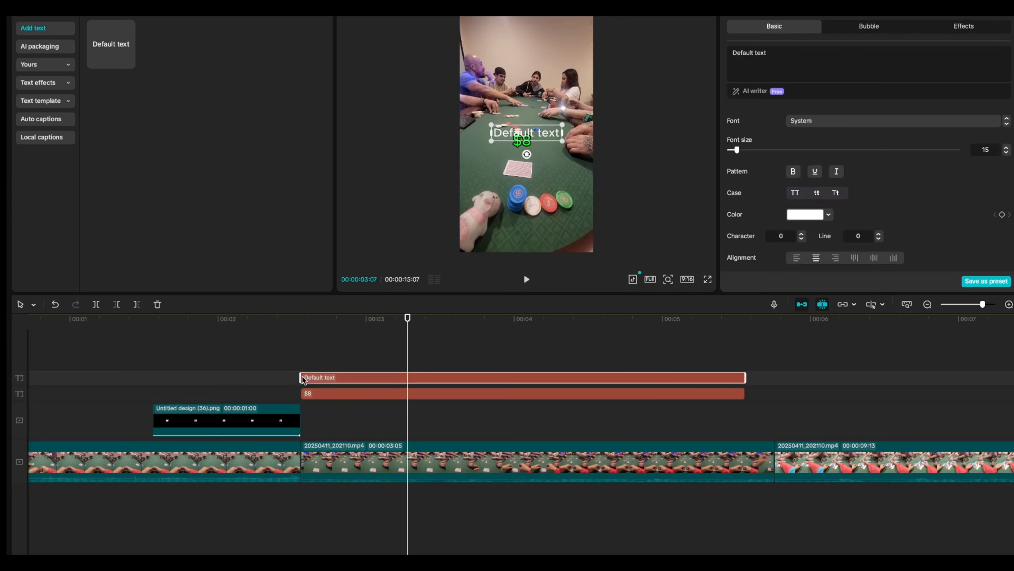
triple_click(795, 62)
type("$8")
scroll(831, 163, "down", 5)
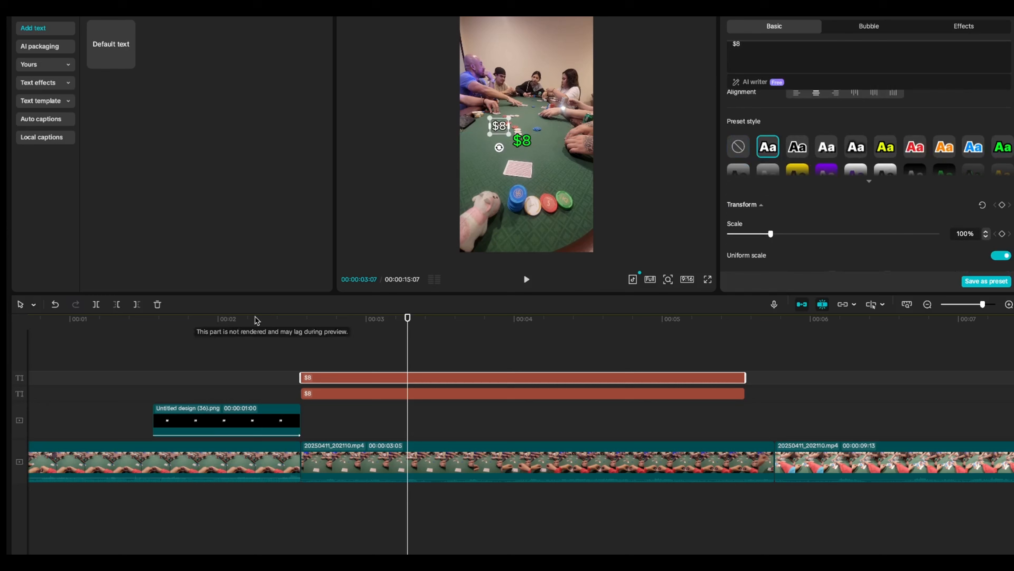
left_click(366, 346)
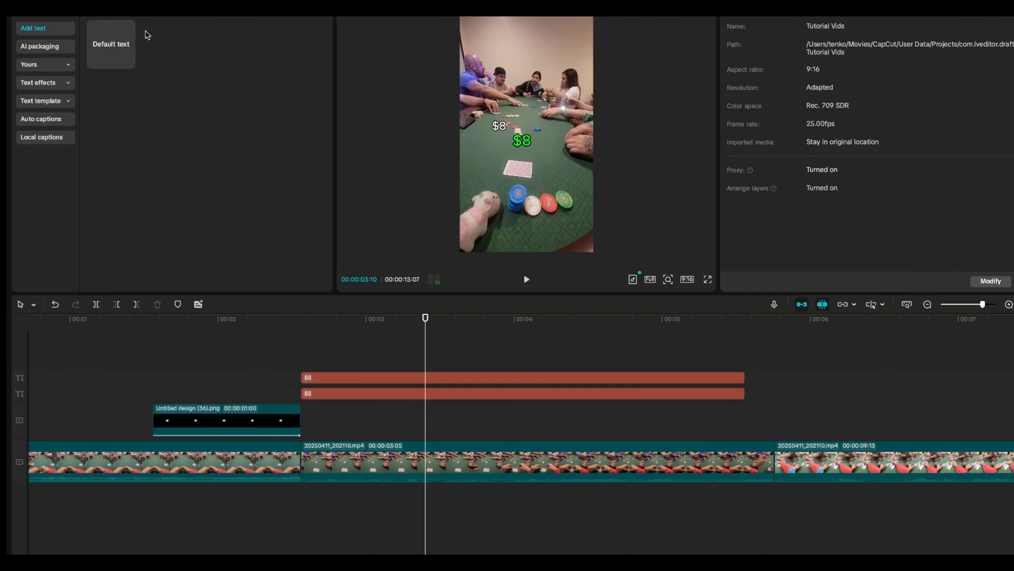
Select both $8 text clips and apply the Bounce In in-animation
left_click_drag(350, 361, 348, 399)
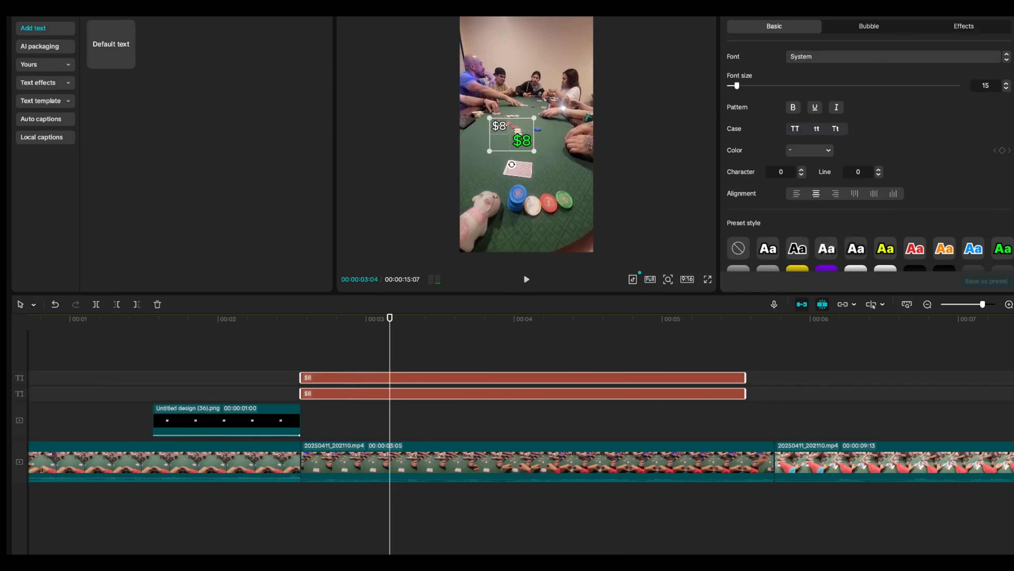
left_click(770, 9)
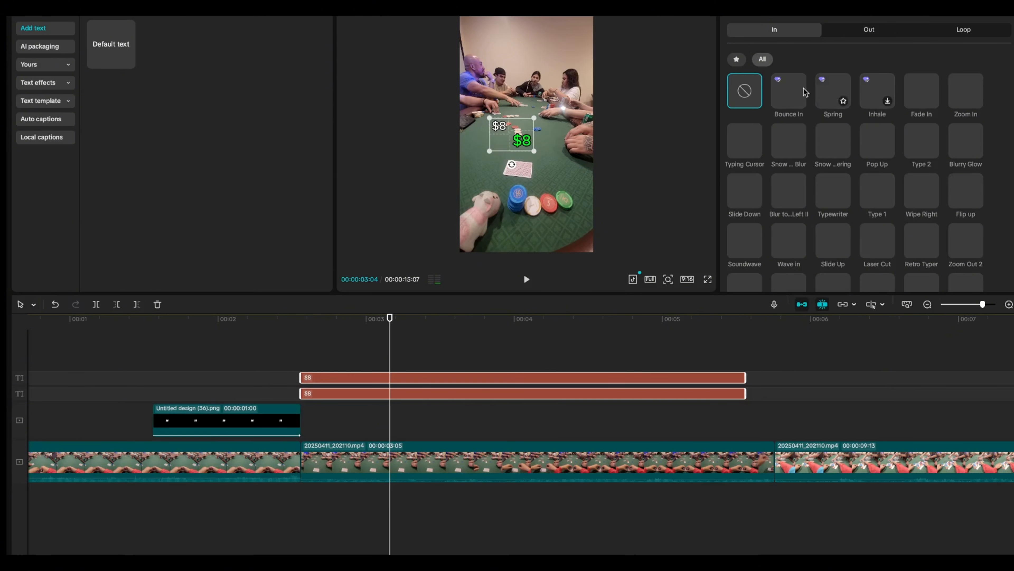
left_click(781, 90)
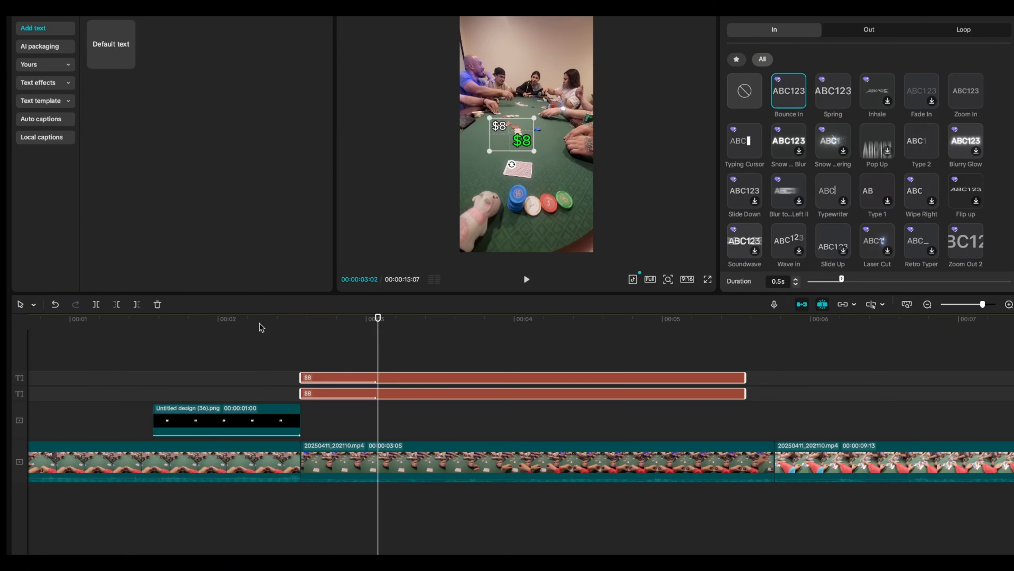
Play back the edit from just before the card overlay appears
scroll(280, 344, "left", 3)
left_click(268, 329)
key("space")
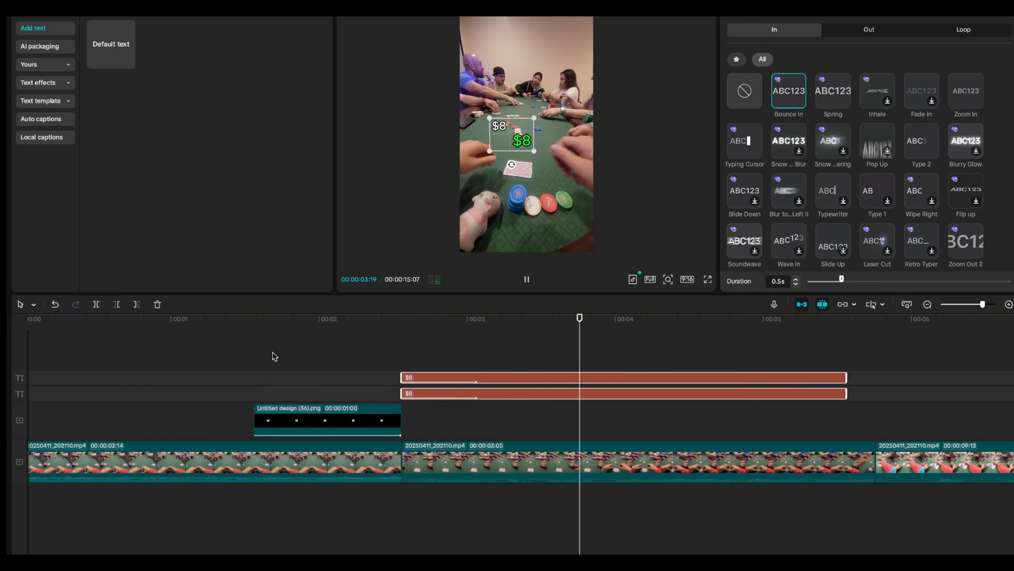
left_click(274, 365)
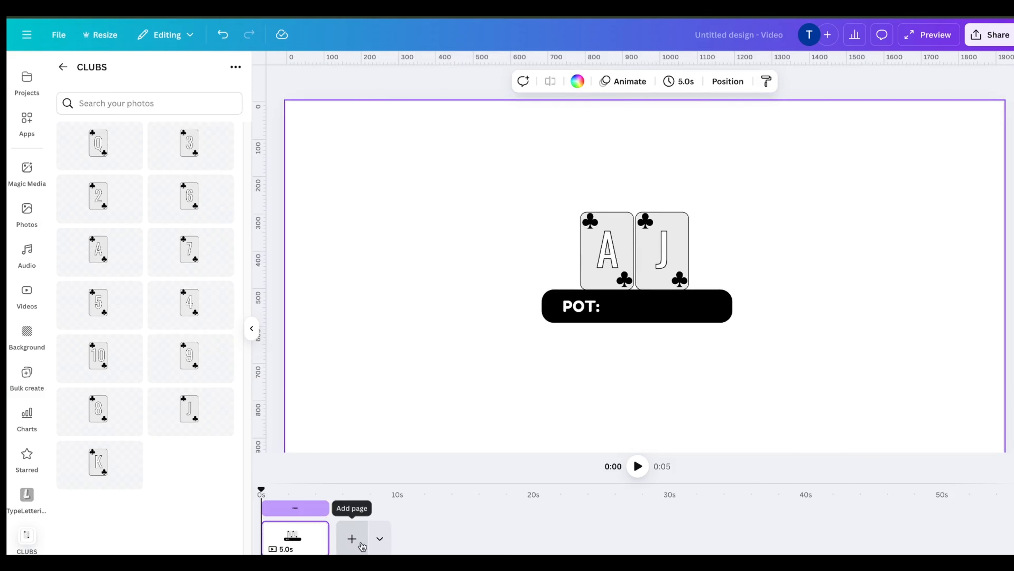
Switch to Canva, add a new page, and place the gray board from the Pot & Boards folder on it
left_click(352, 539)
left_click(64, 67)
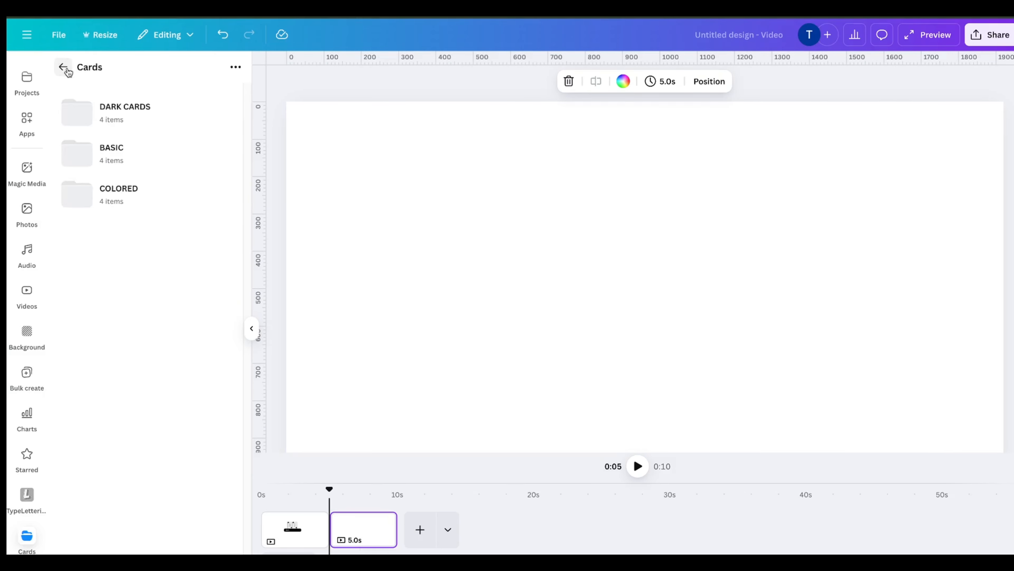
left_click(64, 68)
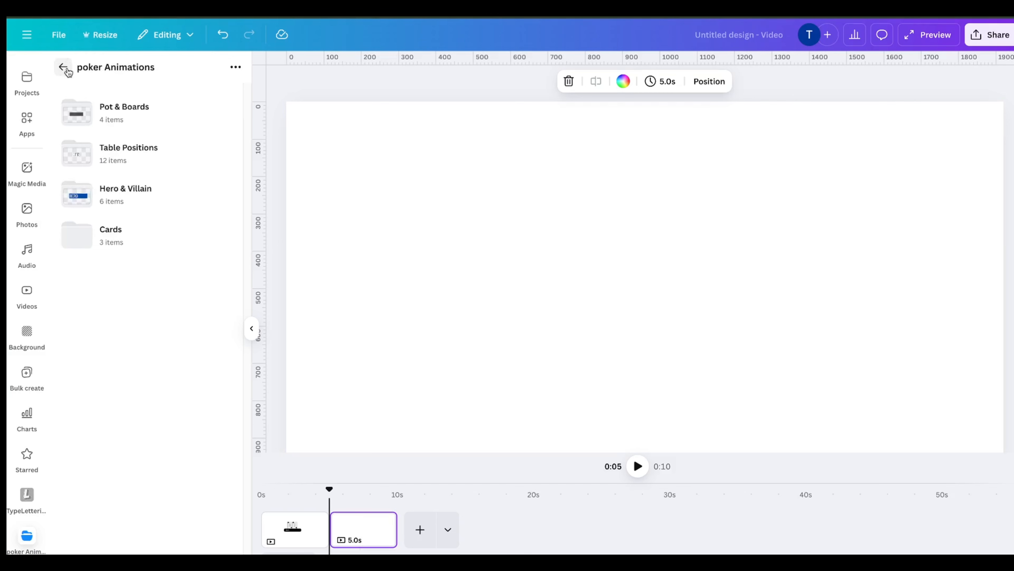
left_click(150, 116)
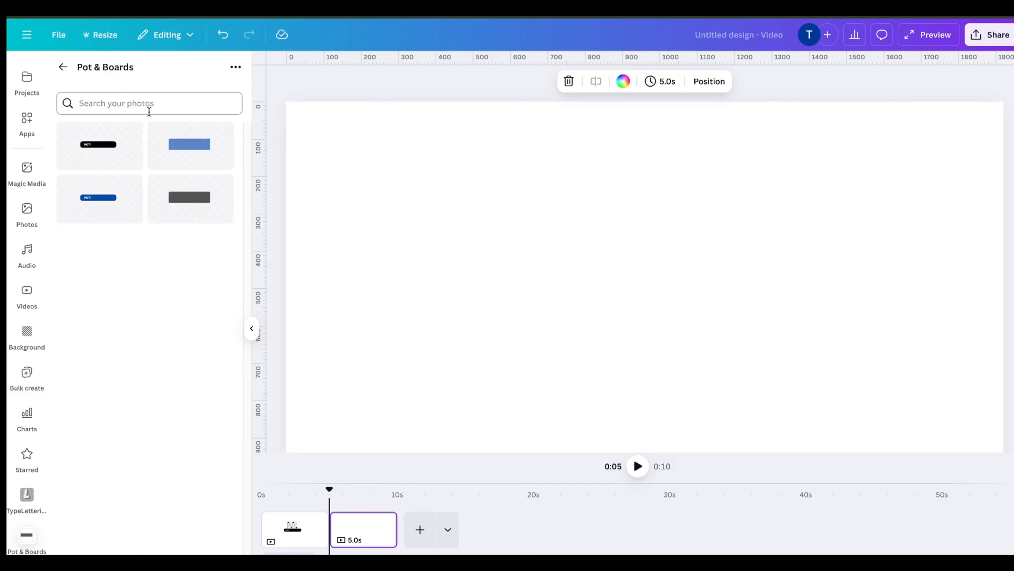
left_click(191, 199)
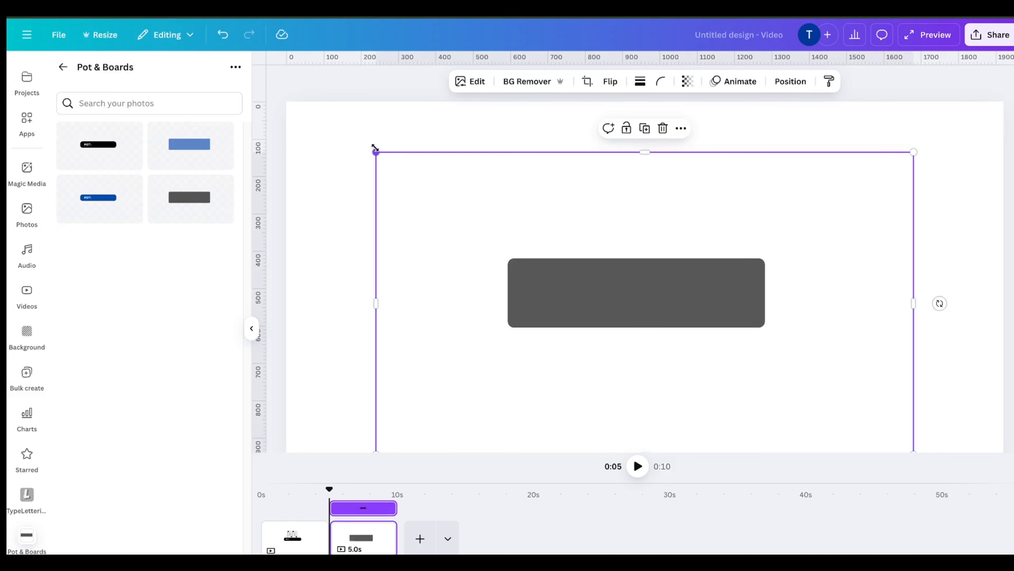
Enlarge the gray board and move it slightly upward on the page
left_click_drag(375, 148, 310, 98)
left_click_drag(671, 245, 674, 240)
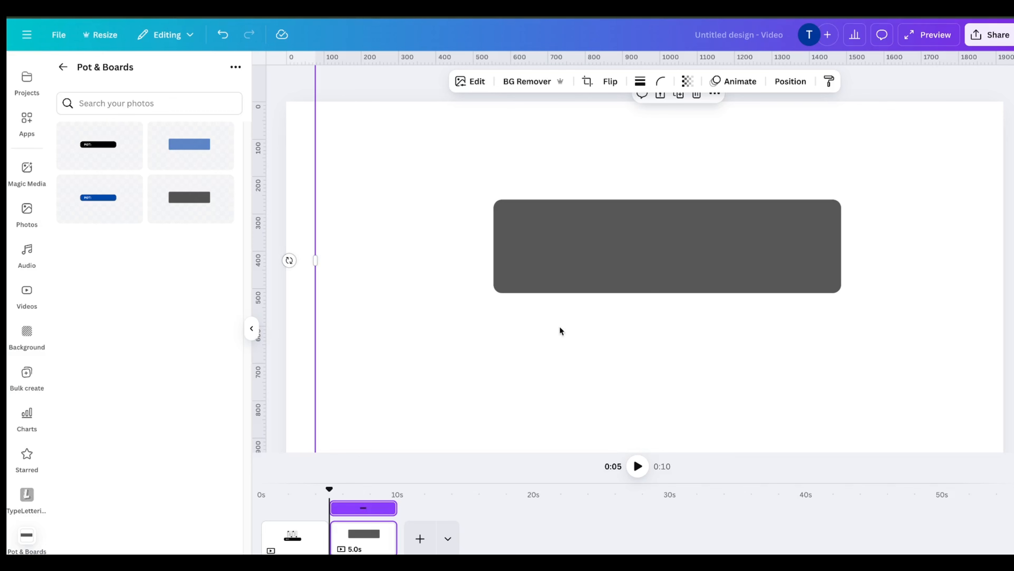
scroll(380, 451, "down", 3)
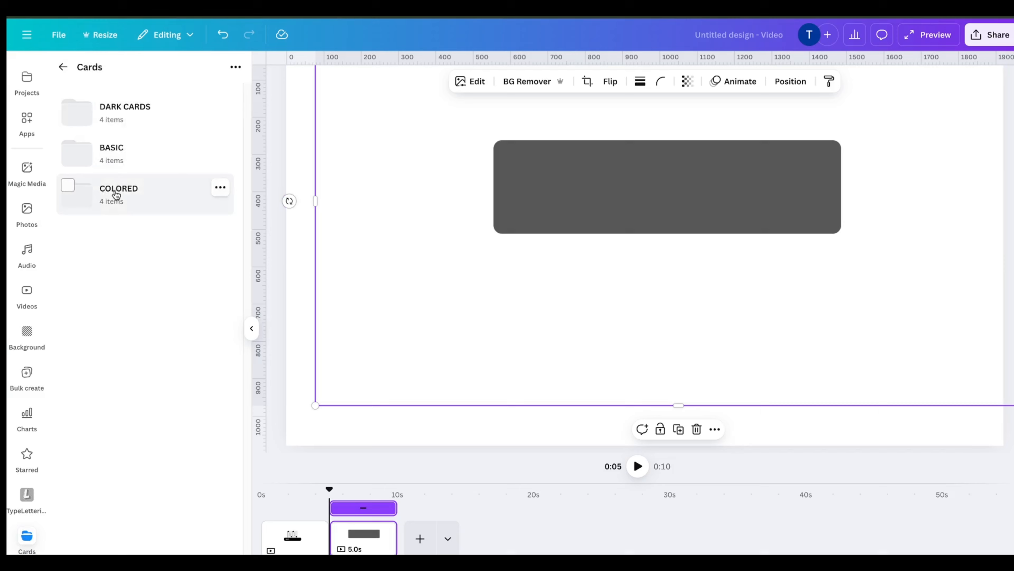
Open the Colored Hearts folder, add the J of hearts card, and move it left of the board
left_click(113, 194)
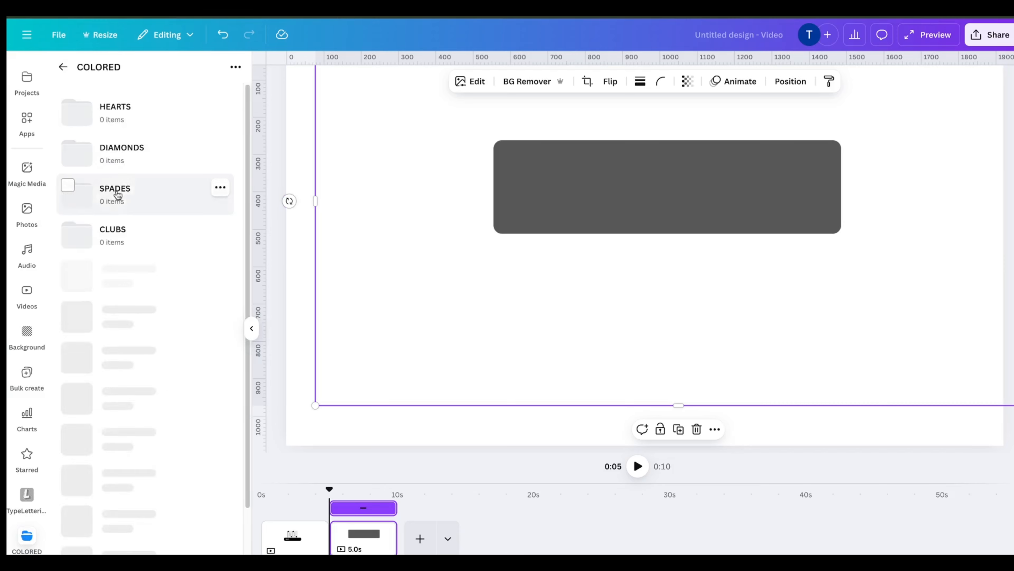
left_click(138, 124)
left_click(190, 408)
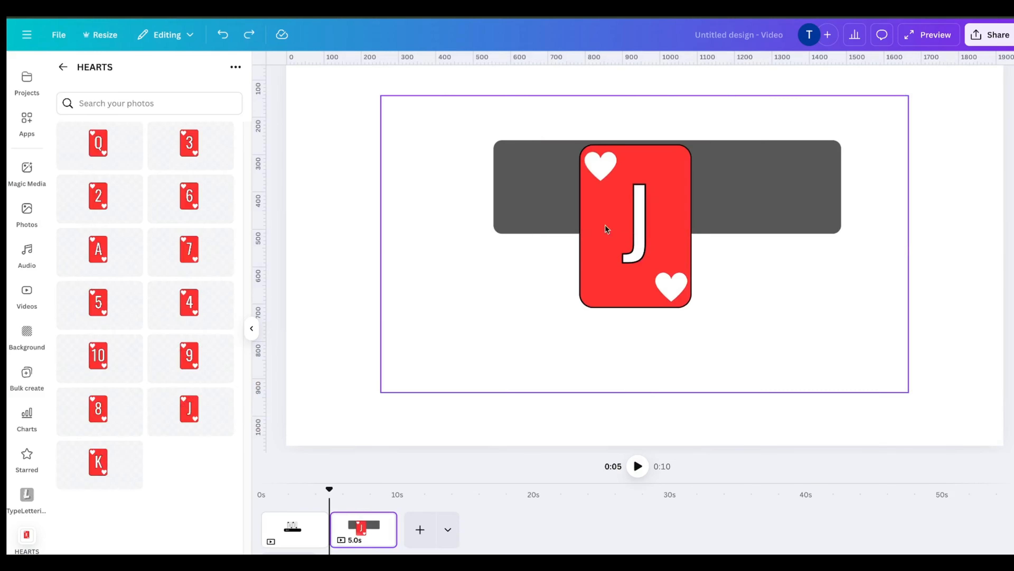
left_click_drag(641, 228, 557, 201)
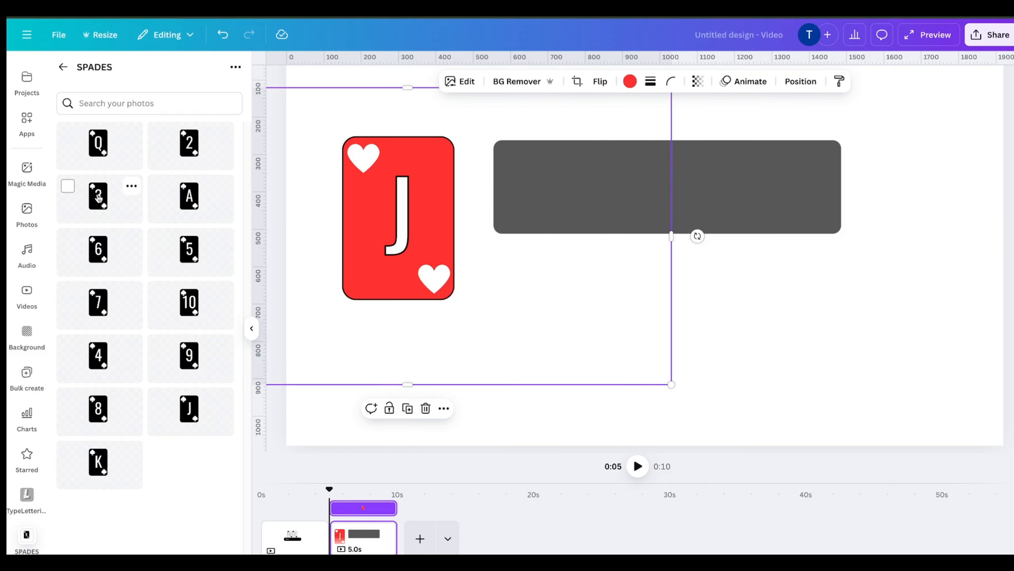
Add the 3 of spades and the 7 of clubs cards from the Colored folders to the page
left_click(98, 196)
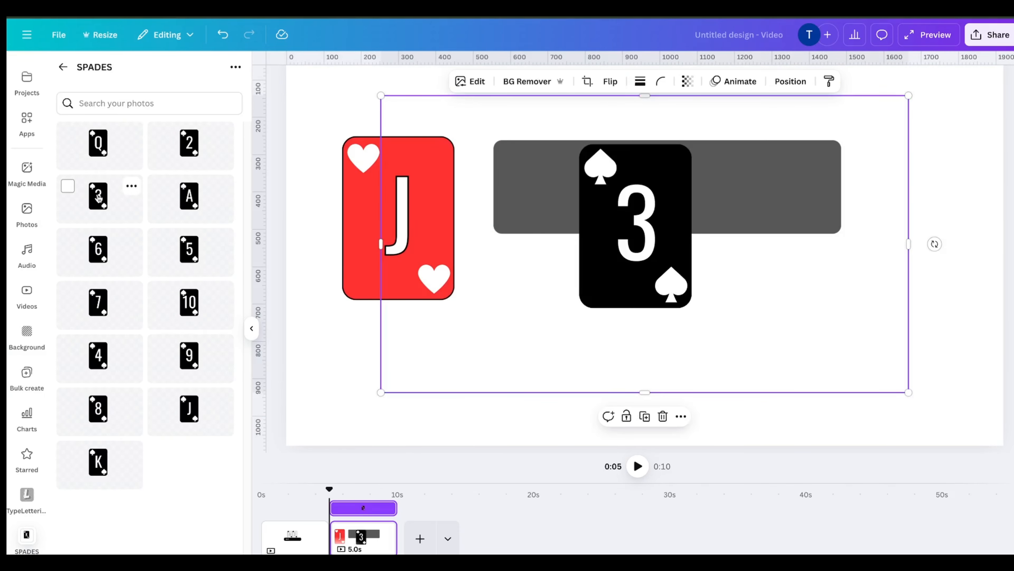
left_click(62, 68)
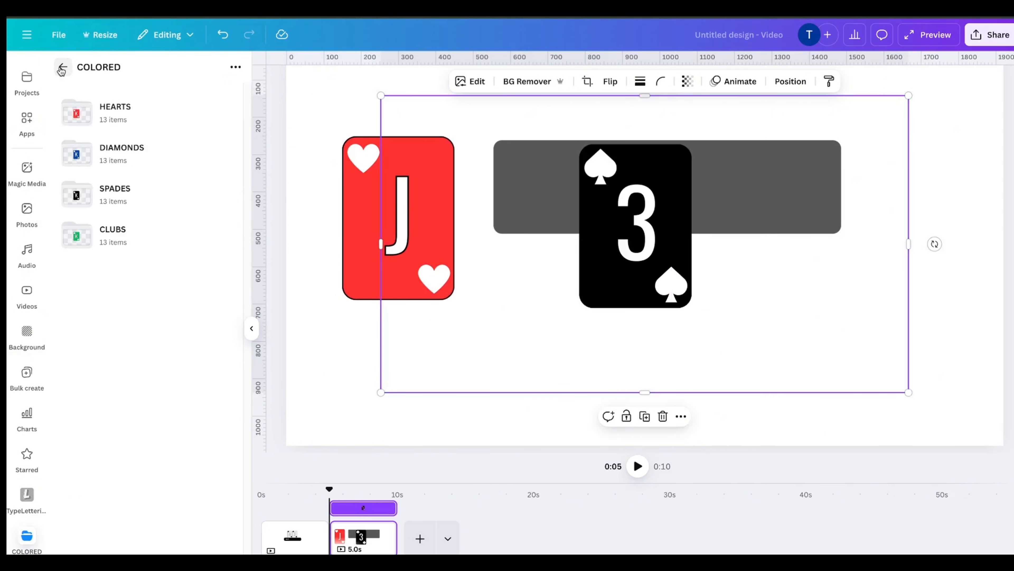
left_click(124, 229)
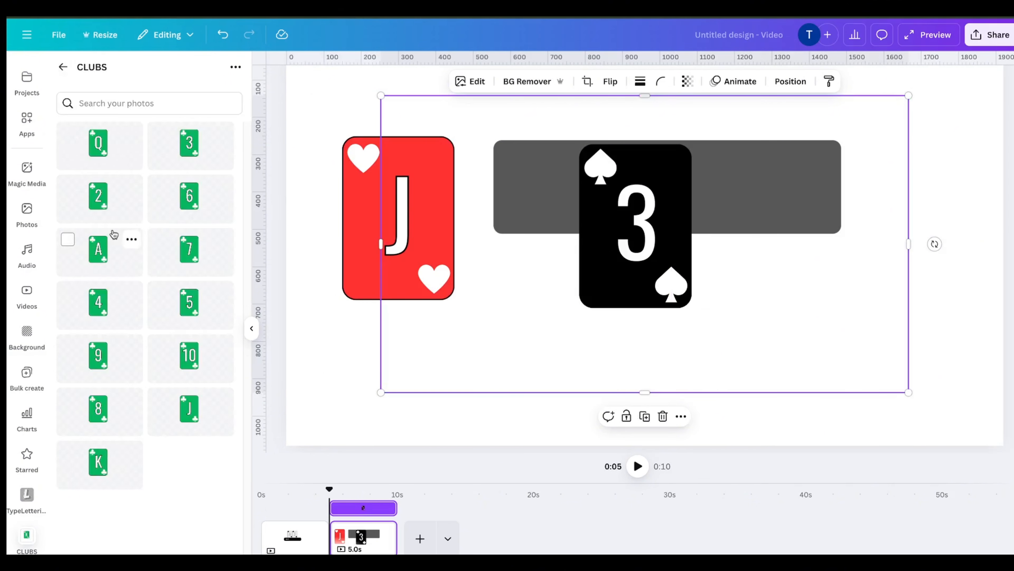
left_click(186, 249)
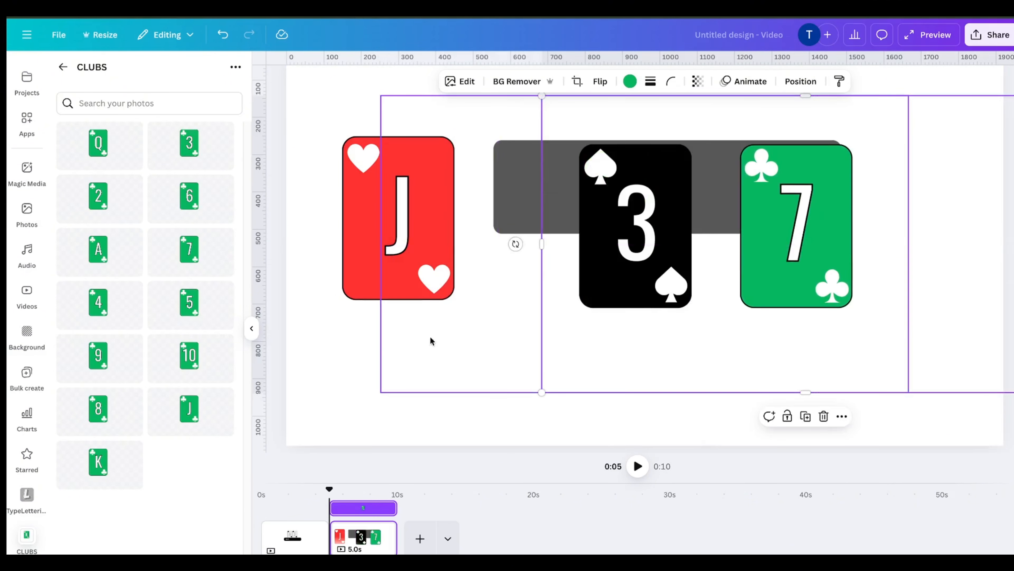
Select all three cards through the layers panel, shrink them together, and move them onto the gray board
scroll(582, 338, "up", 3)
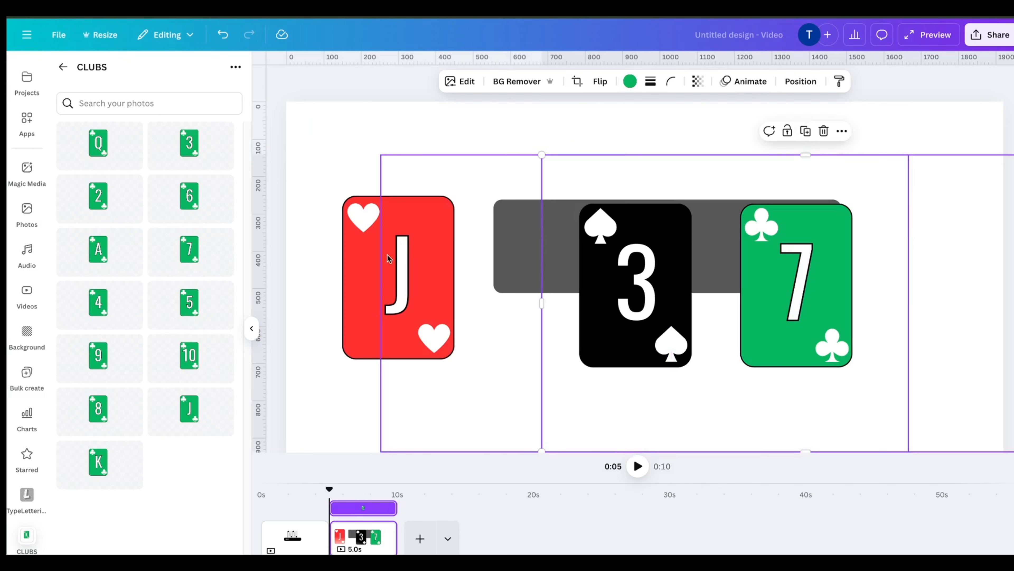
right_click(566, 258)
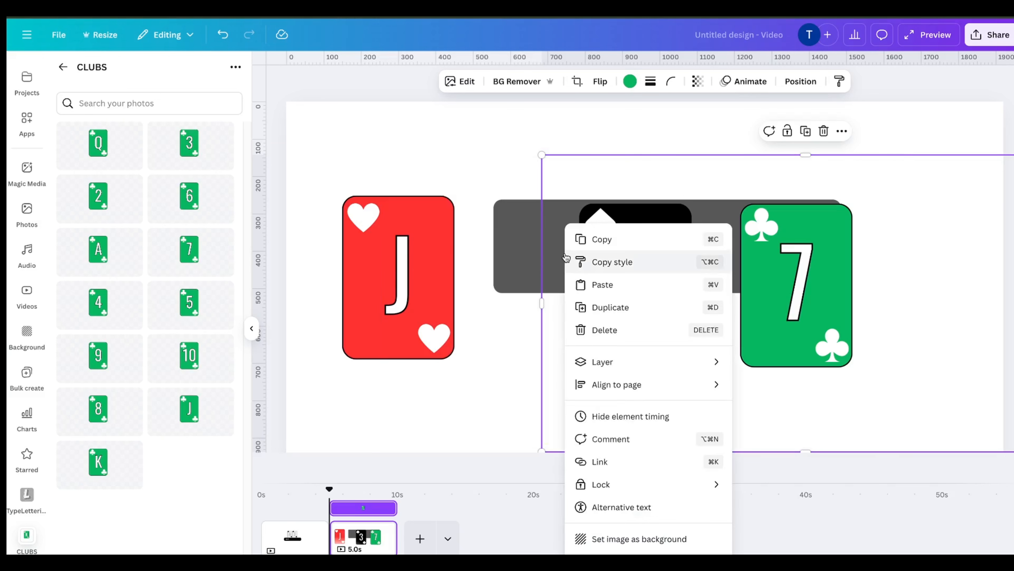
mouse_move(632, 368)
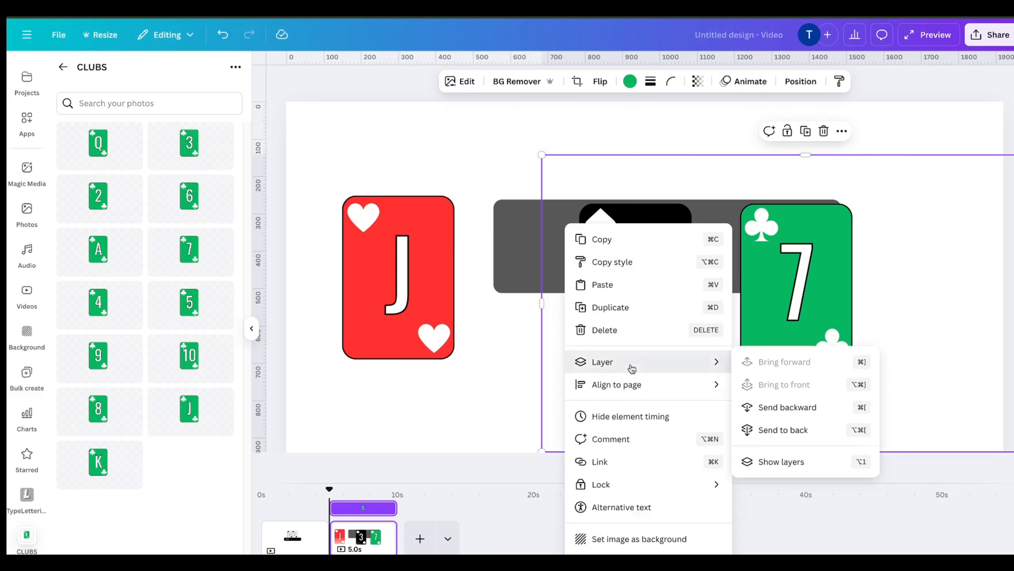
left_click(779, 461)
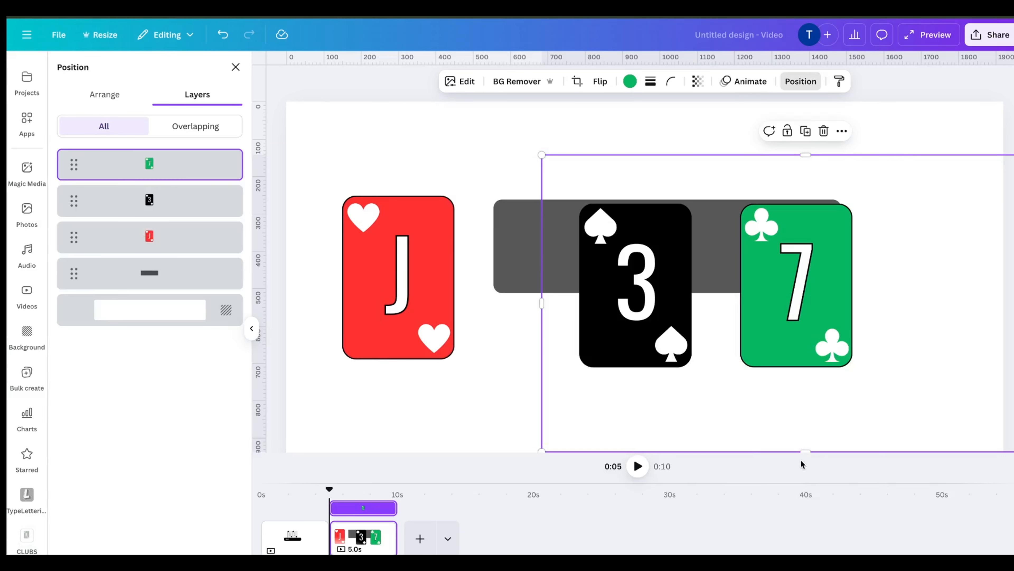
left_click(174, 239)
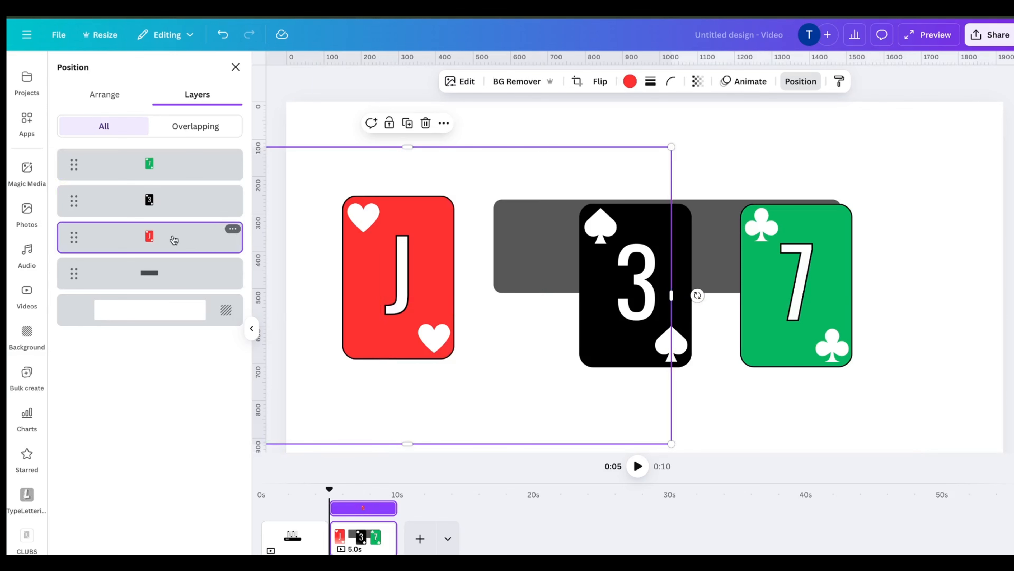
left_click(181, 200, "shift")
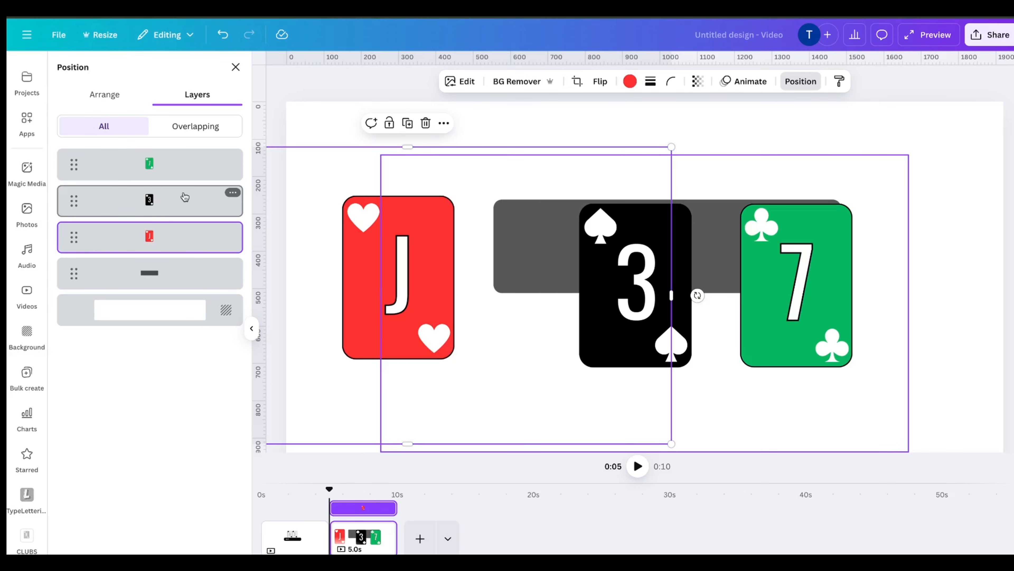
left_click(183, 166, "shift")
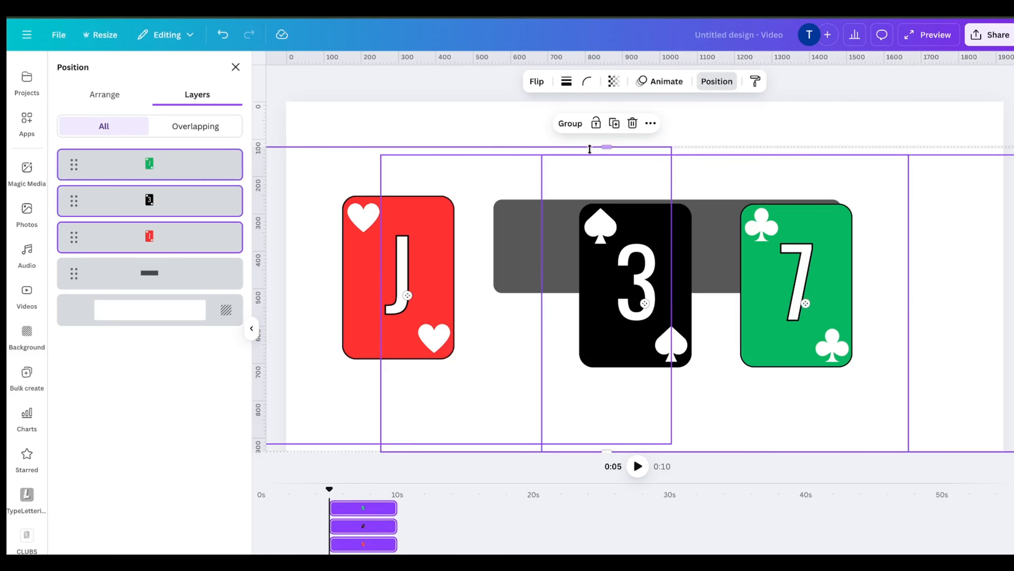
left_click_drag(432, 216, 648, 212)
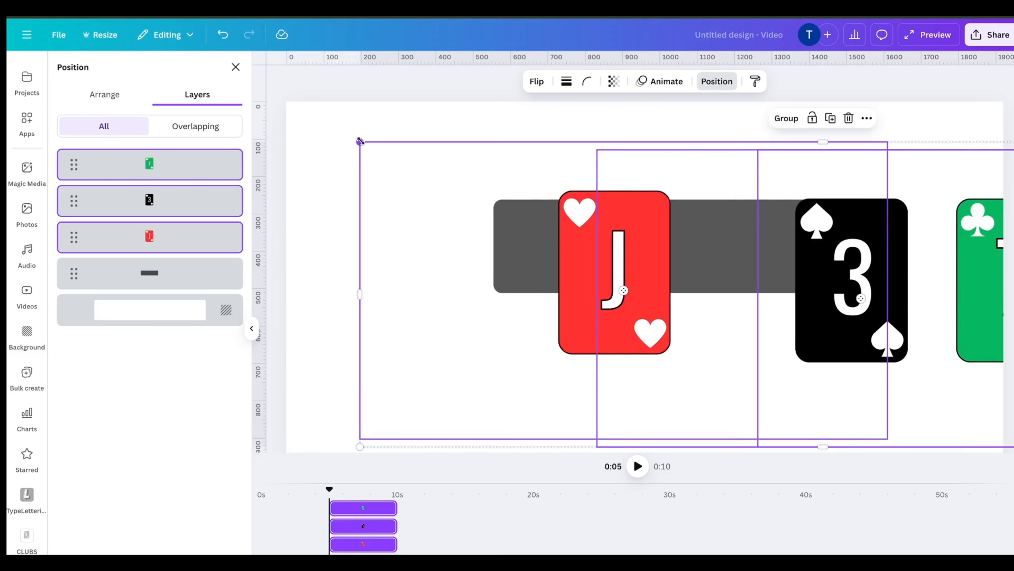
left_click_drag(361, 142, 731, 357)
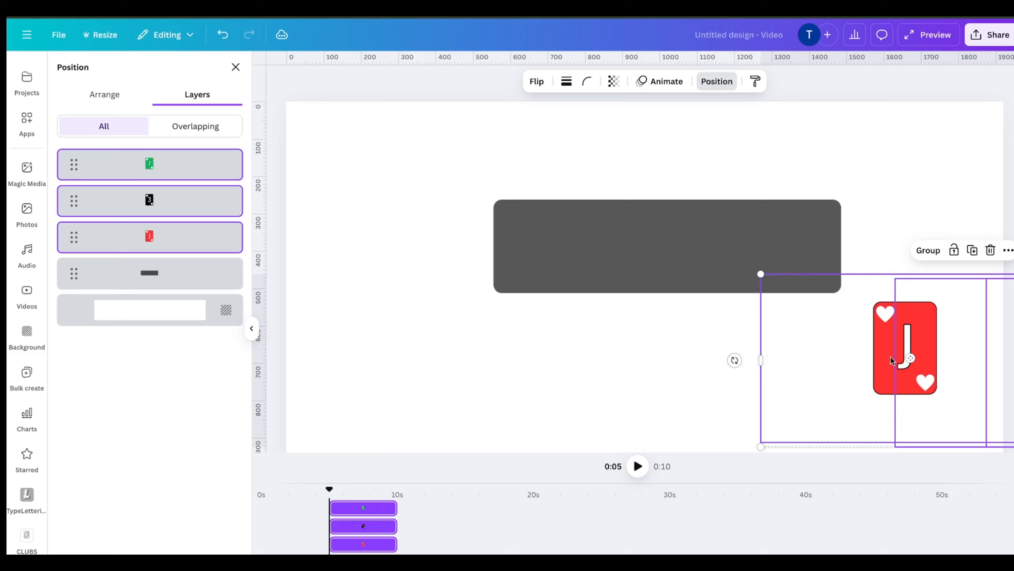
left_click_drag(854, 347, 525, 257)
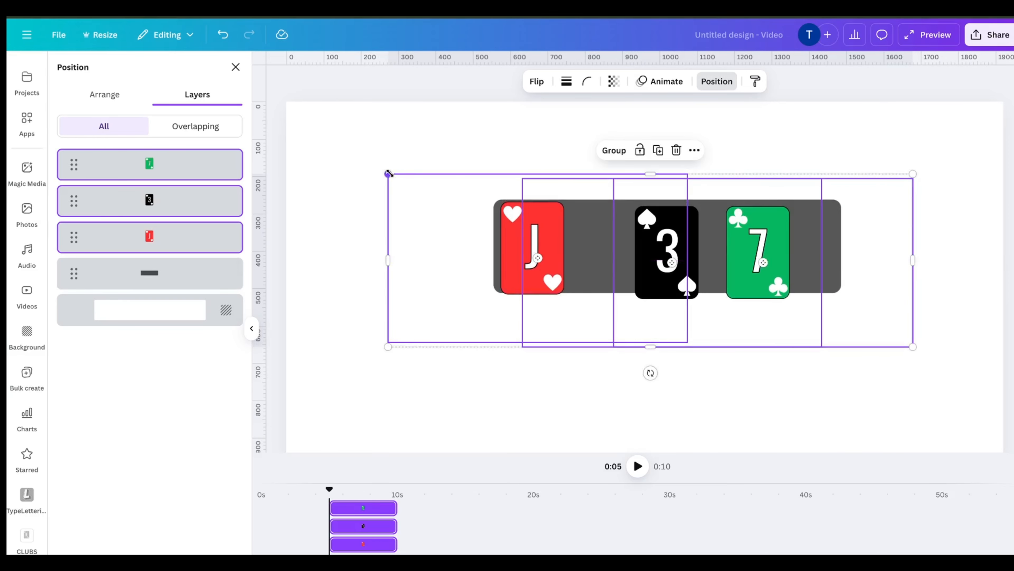
Resize the cards slightly and line them up side by side along the left part of the board
left_click_drag(387, 174, 416, 186)
left_click_drag(554, 261, 550, 260)
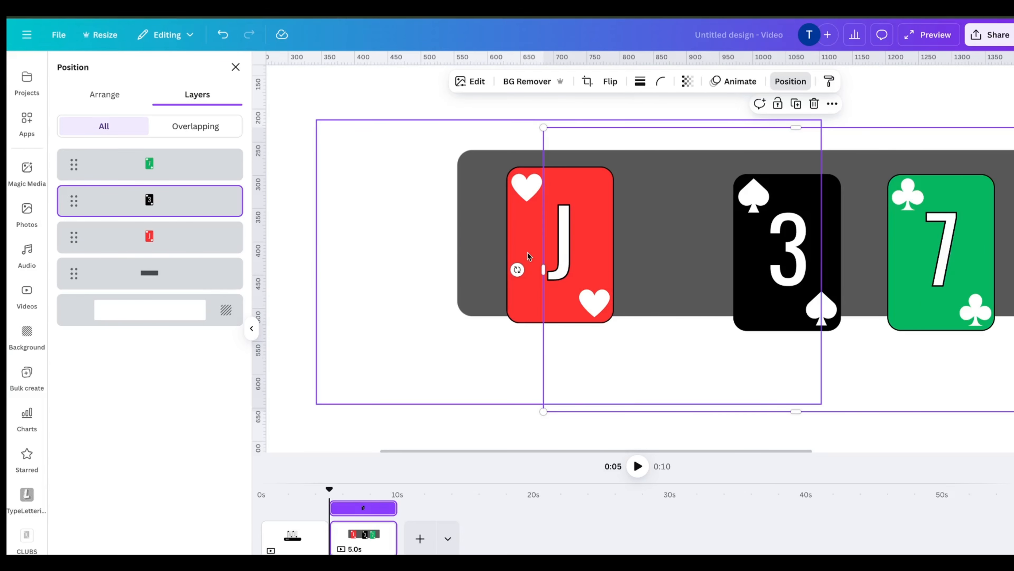
left_click_drag(528, 249, 492, 242)
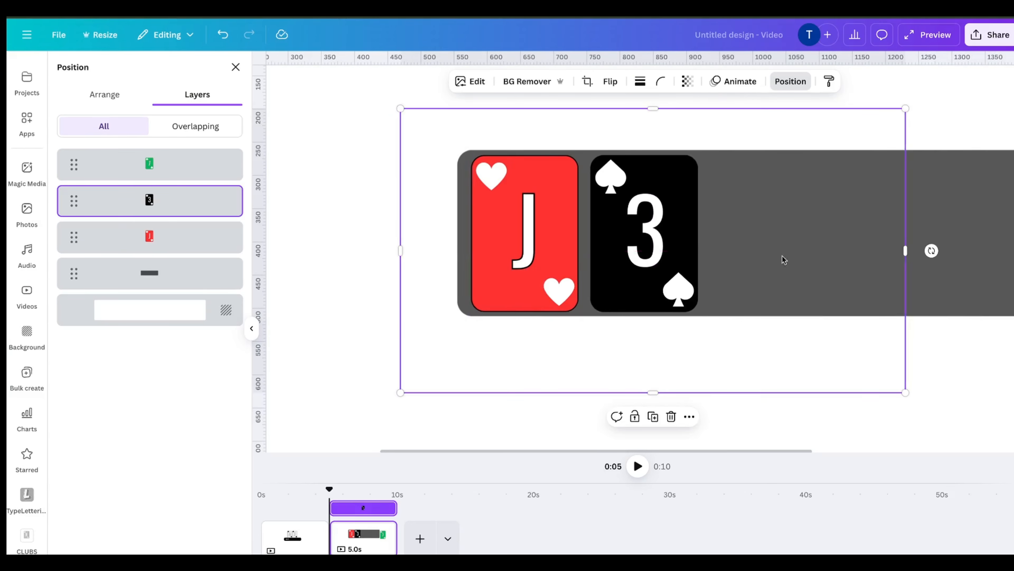
scroll(783, 258, "right", 5)
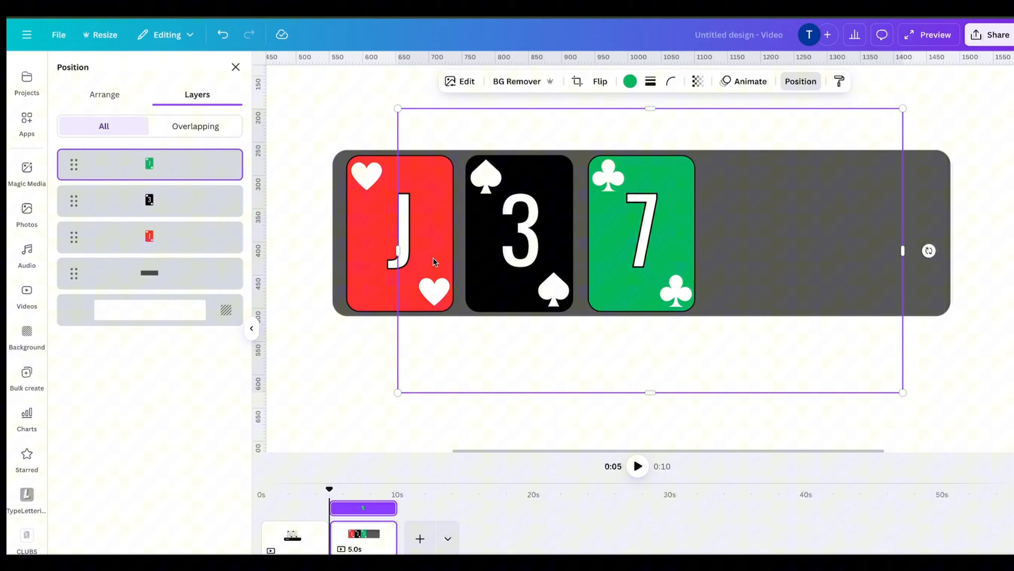
scroll(433, 258, "down", 1)
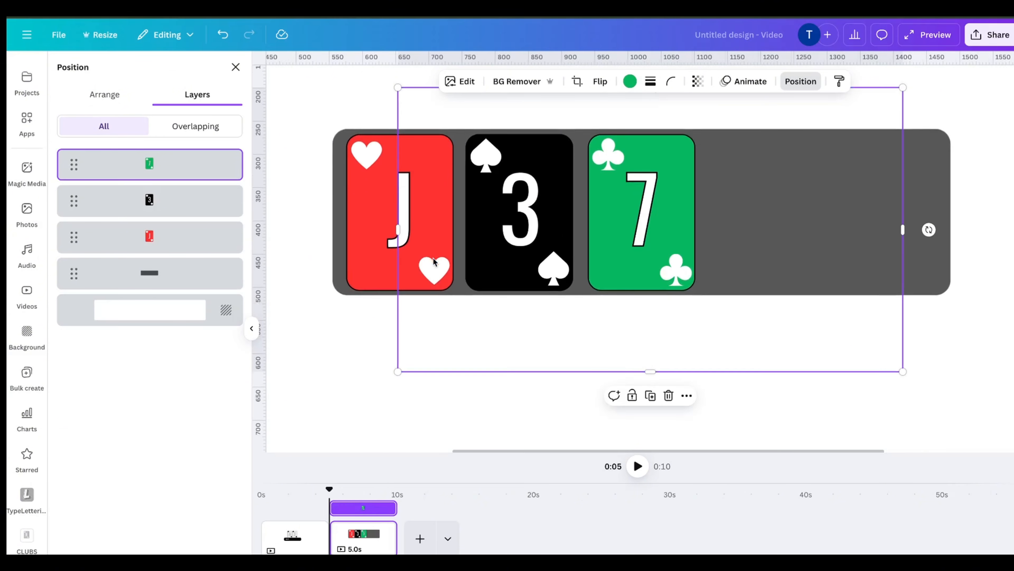
scroll(432, 258, "down", 2)
scroll(435, 262, "down", 2)
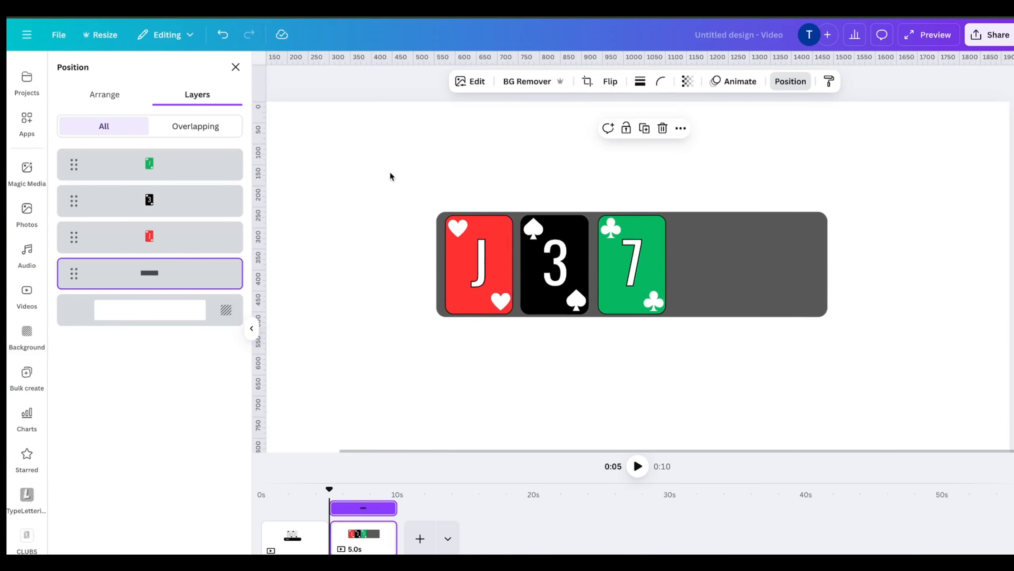
Download the design as PNG files with a transparent background
left_click(65, 38)
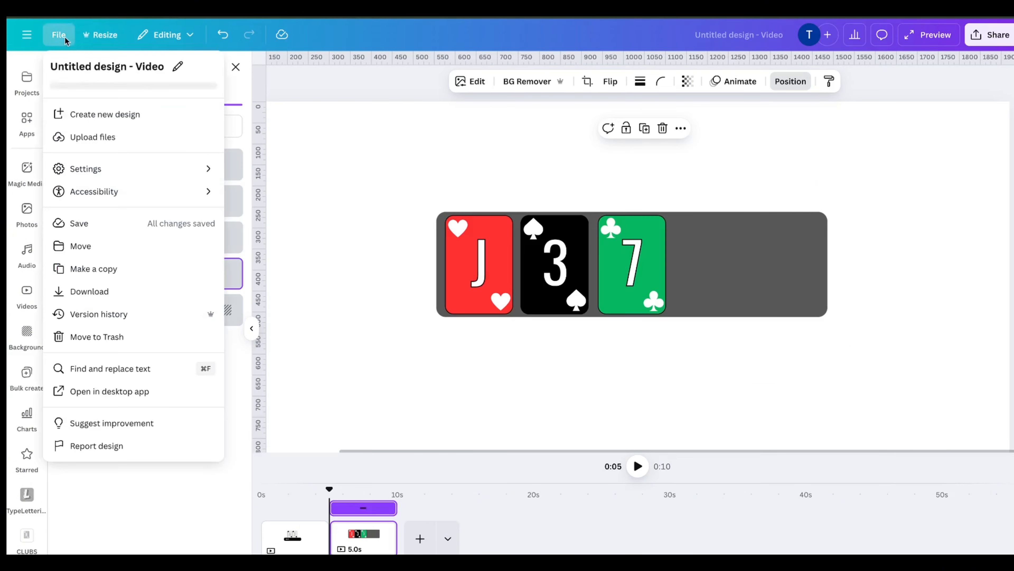
left_click(114, 291)
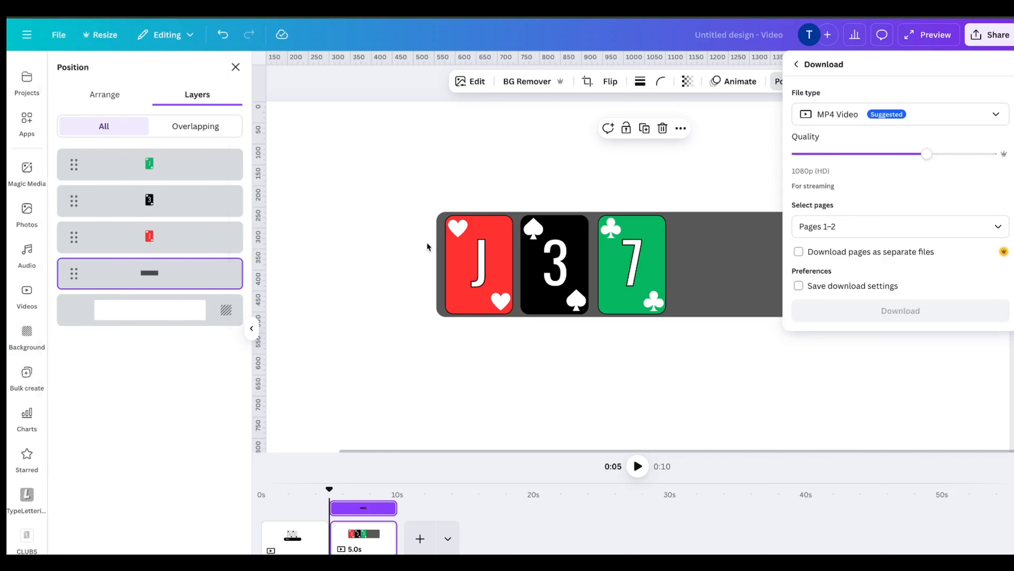
left_click(938, 115)
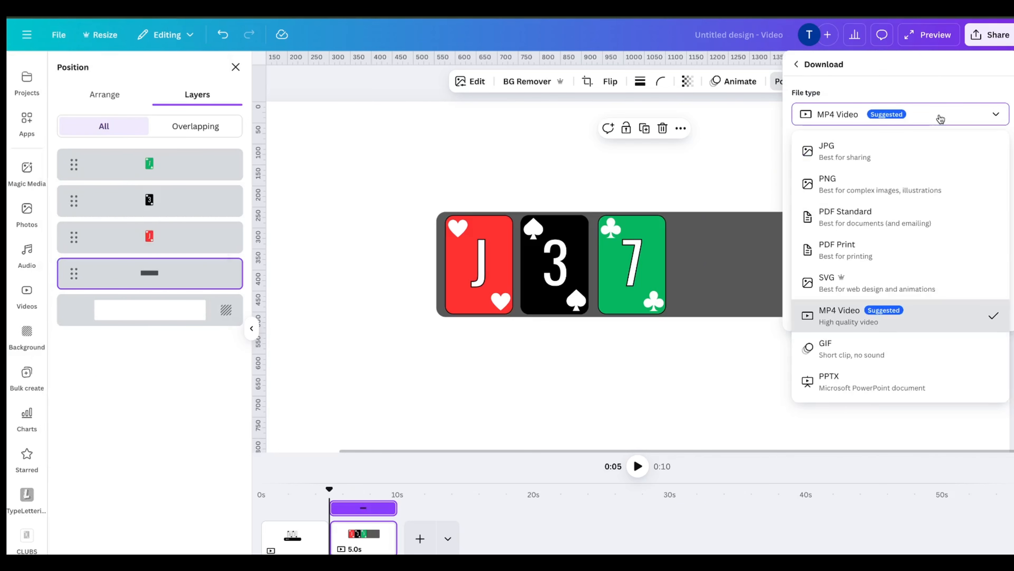
left_click(856, 181)
left_click(798, 231)
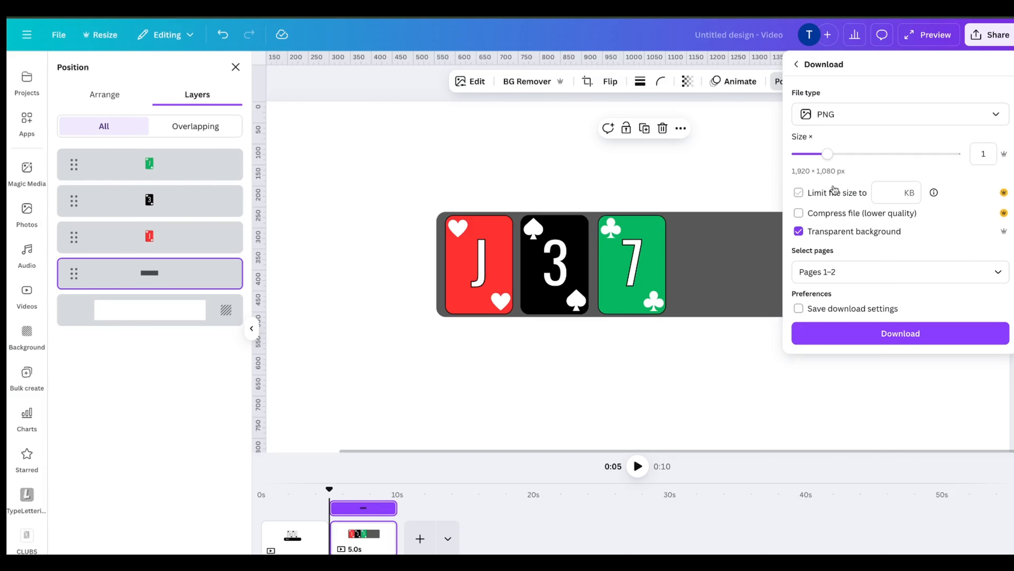
left_click(853, 335)
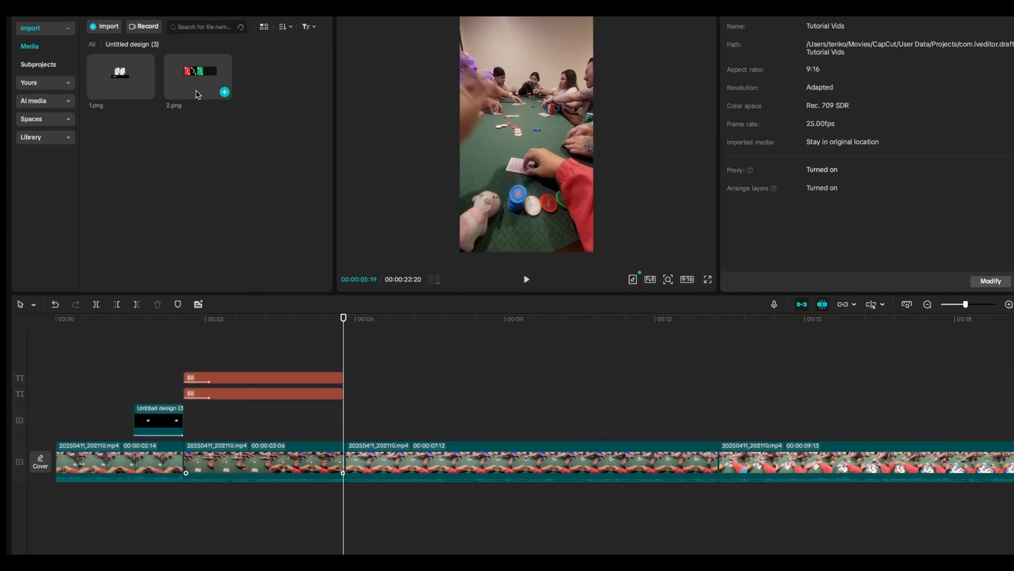
Place the 2.png card board image on a track above the video, ending where the next video segment begins
left_click_drag(198, 139, 473, 362)
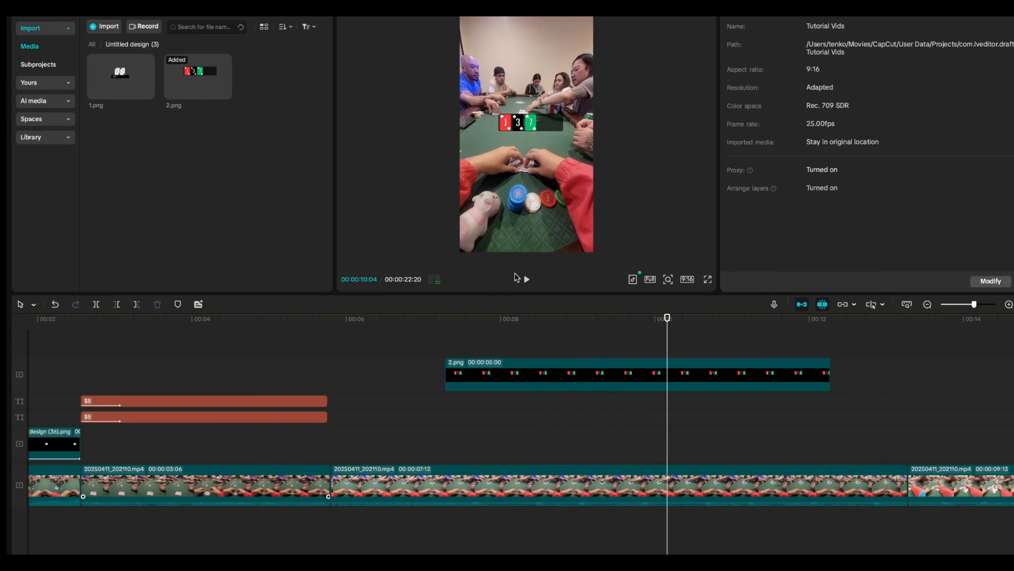
left_click_drag(486, 382, 609, 376)
scroll(684, 375, "right", 7)
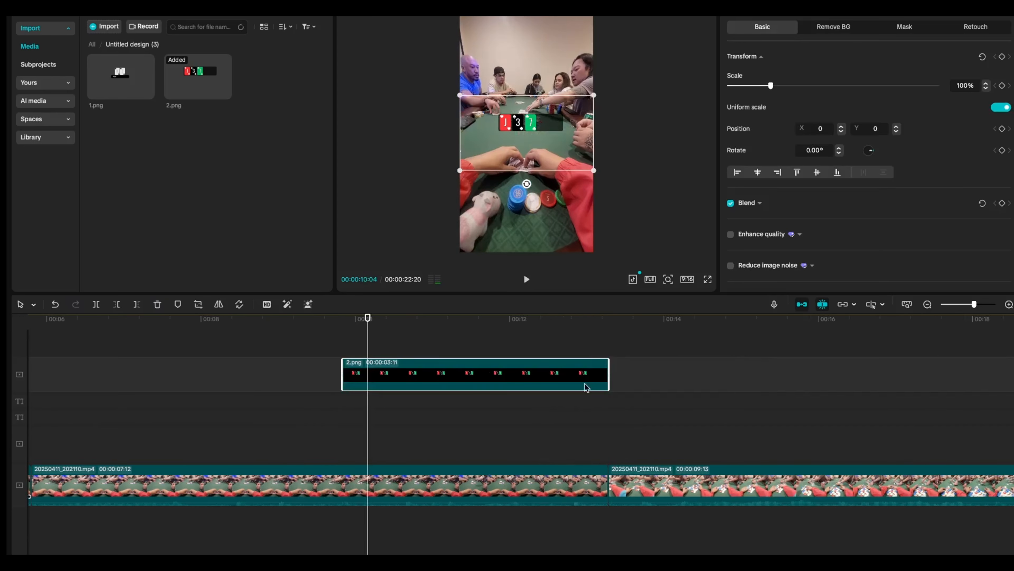
Play the edit and move the card board overlay down to the lower part of the video frame
left_click(315, 363)
key("space")
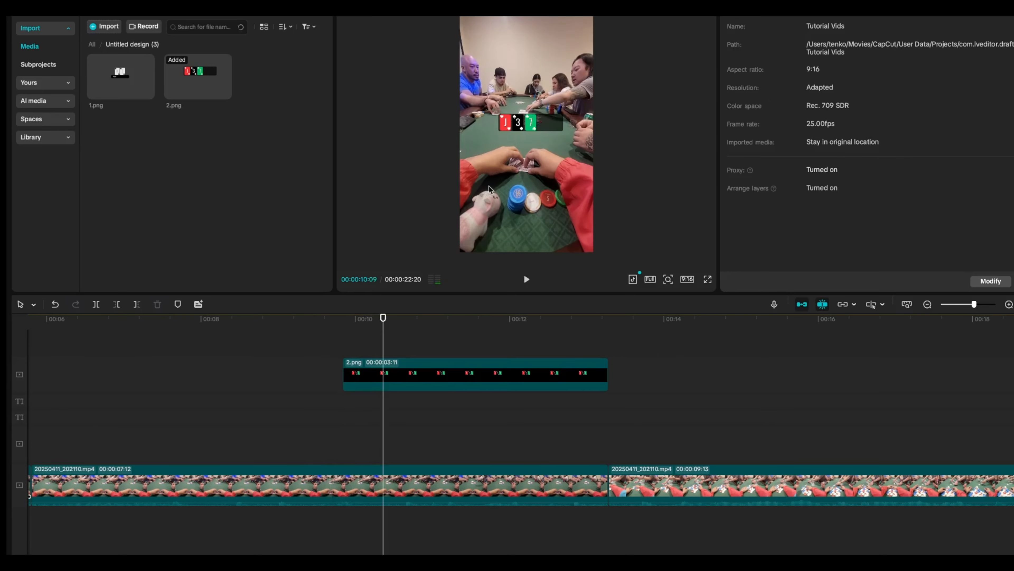
left_click(393, 374)
left_click_drag(519, 124, 514, 193)
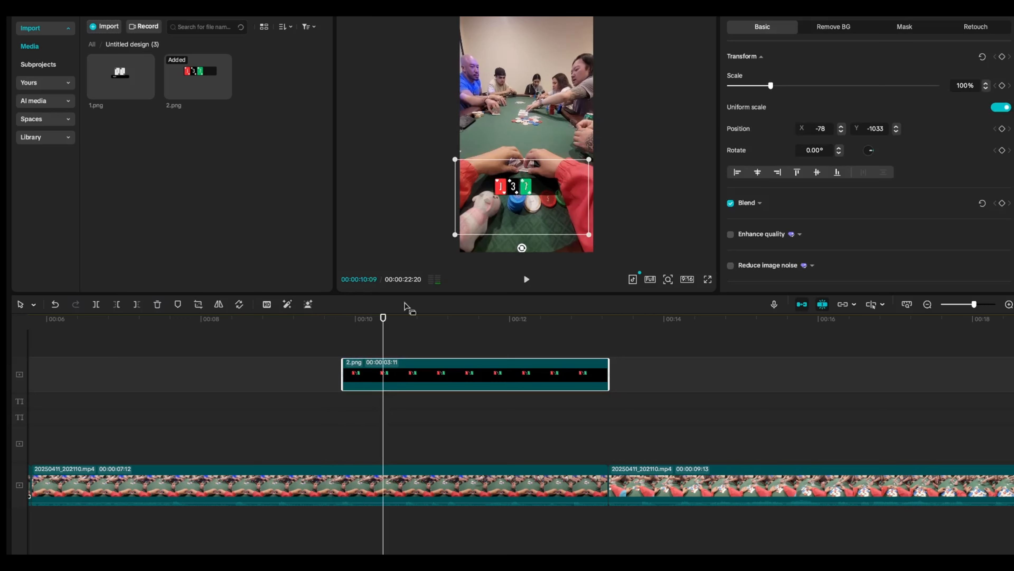
Copy the pot board clip, paste it after the $8 texts, and extend it to the end of the card board clip
scroll(268, 385, "left", 10)
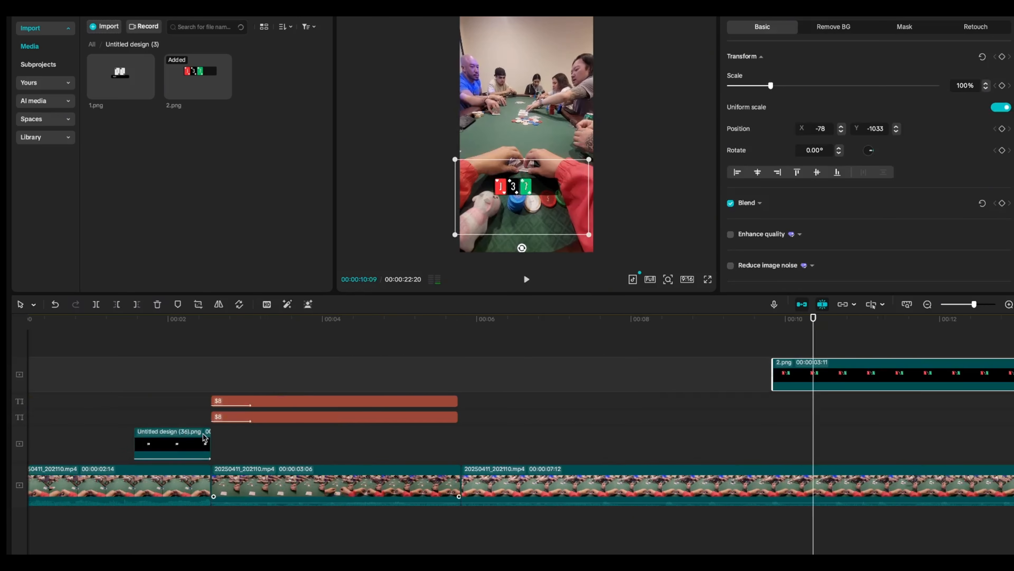
left_click(203, 437)
key("ctrl+c")
left_click(463, 444)
key("ctrl+v")
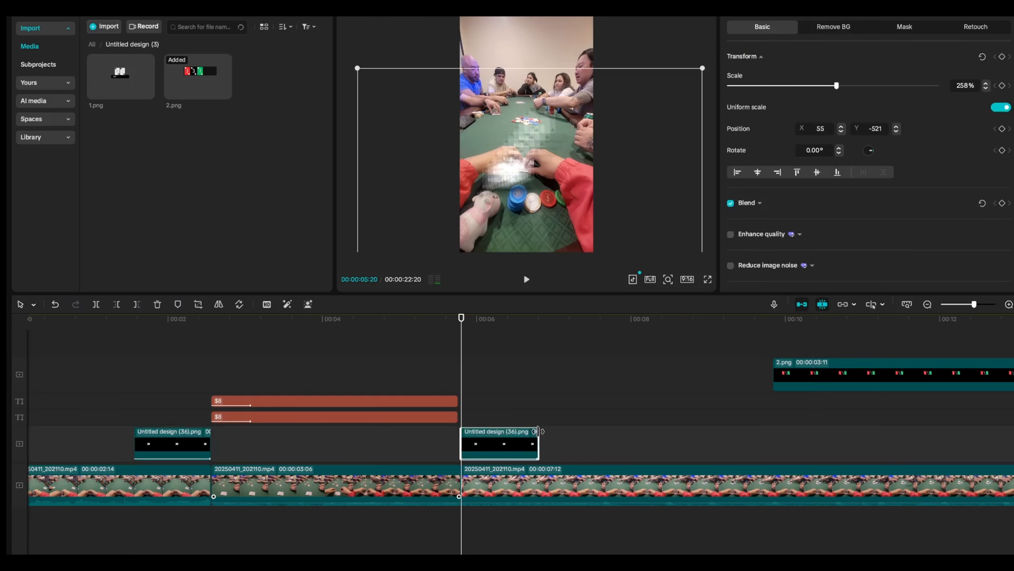
left_click_drag(539, 431, 418, 494)
scroll(294, 397, "left", 6)
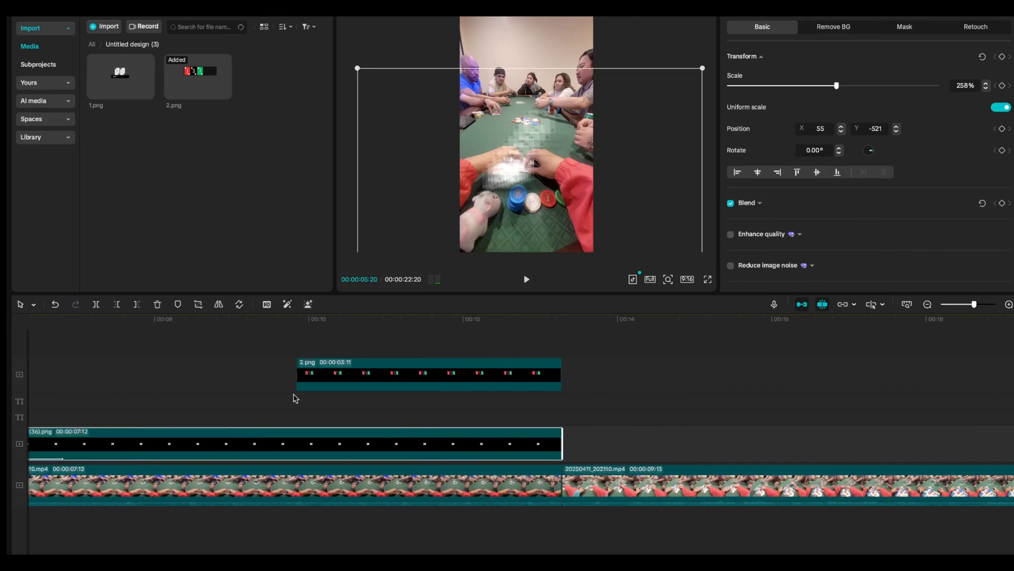
Play the edit, then select the card board and pot board overlays and nudge them slightly upward
left_click(181, 319)
key("space")
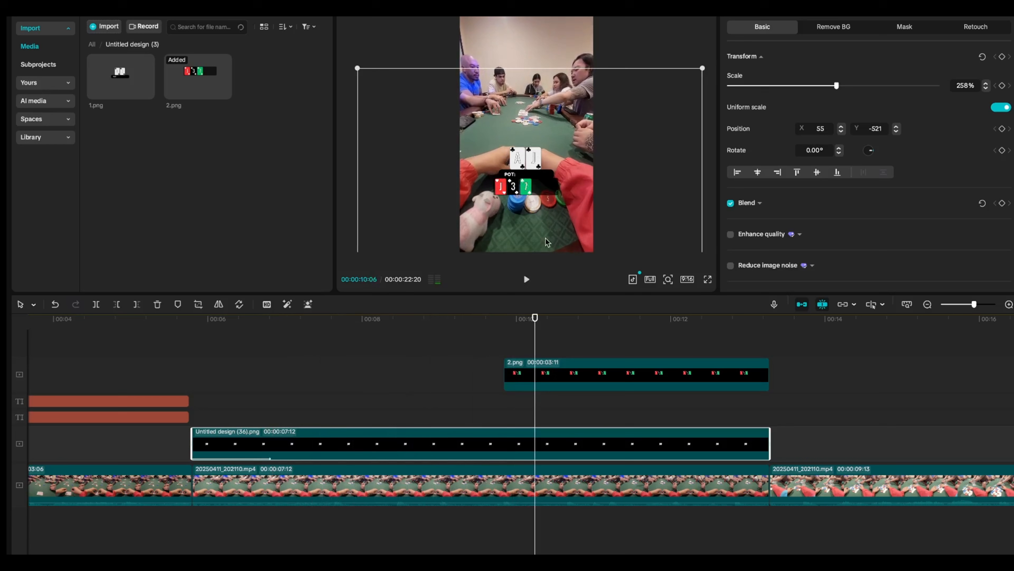
left_click(567, 377, "shift")
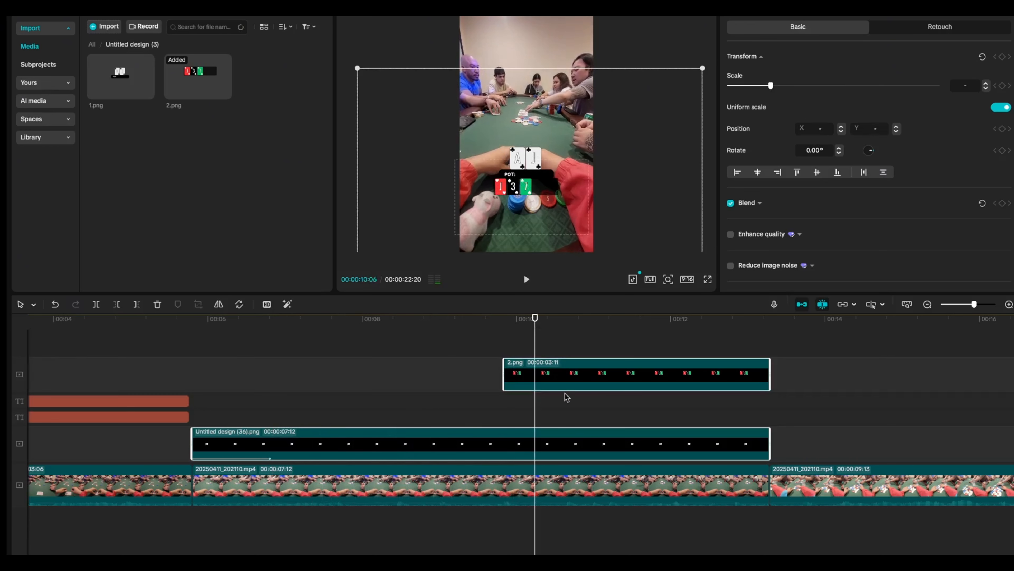
left_click(554, 449)
mouse_move(533, 162)
left_mouse_down()
mouse_move(532, 140)
mouse_move(528, 155)
left_mouse_up()
left_click(565, 385)
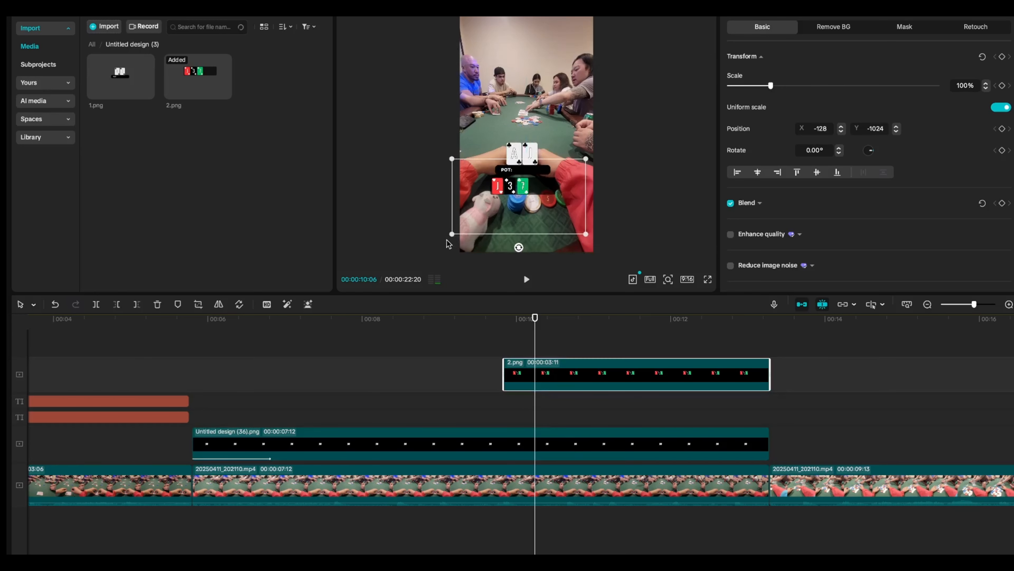
Scale the card board overlay up to 161% so the cards appear larger over the video
left_click_drag(451, 234, 411, 256)
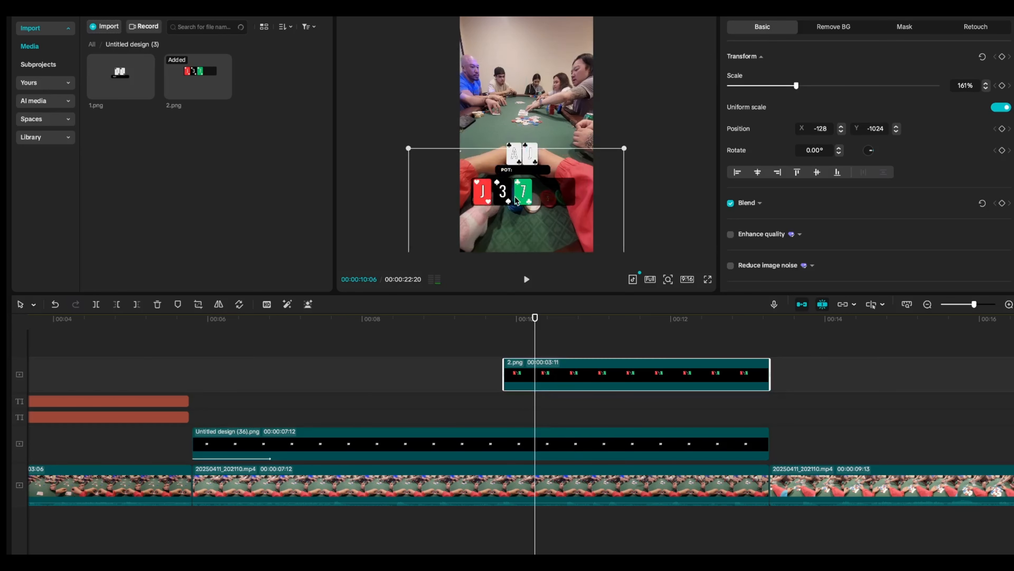
left_click_drag(338, 59, 357, 78)
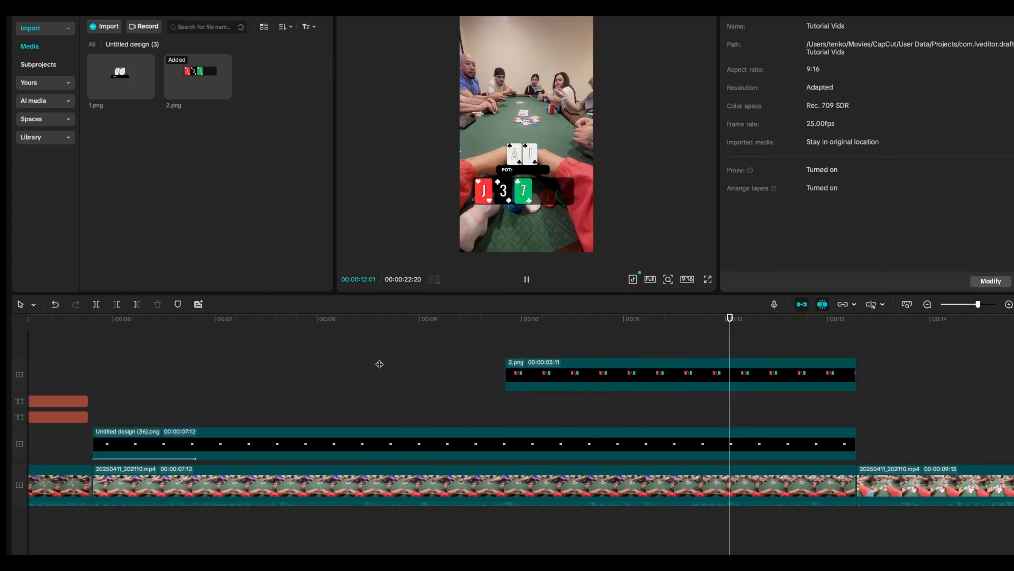
Play back the edit to review the enlarged card board overlay
key("space")
left_click(447, 343)
key("space")
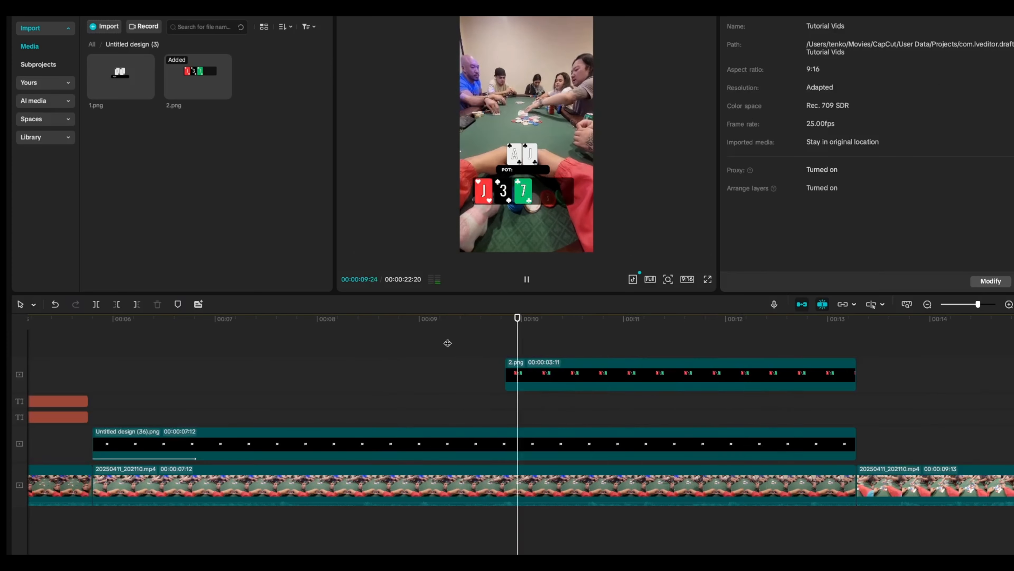
Apply the Fade In entrance animation to the card board overlay clip
left_click(598, 368)
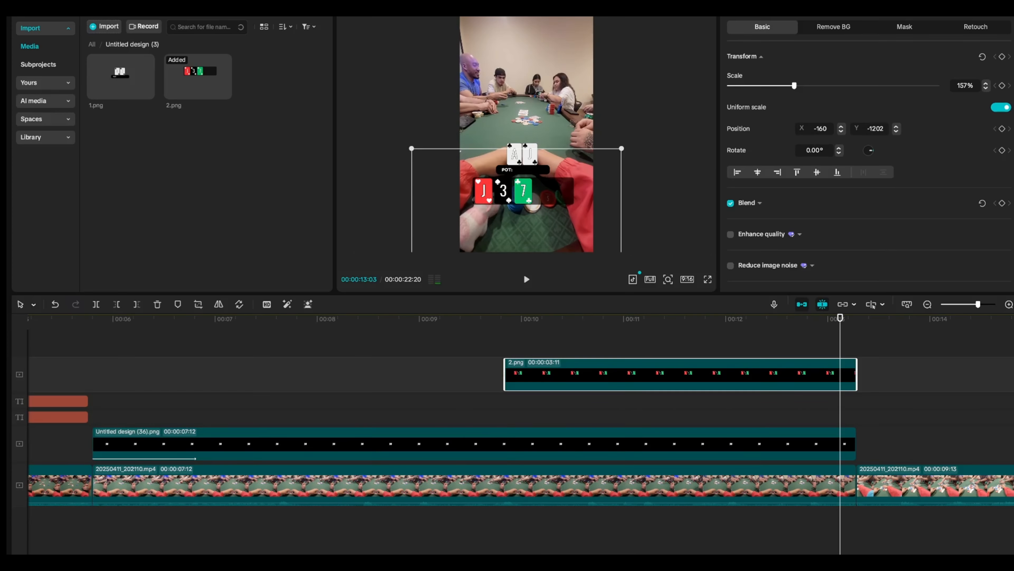
left_click(779, 9)
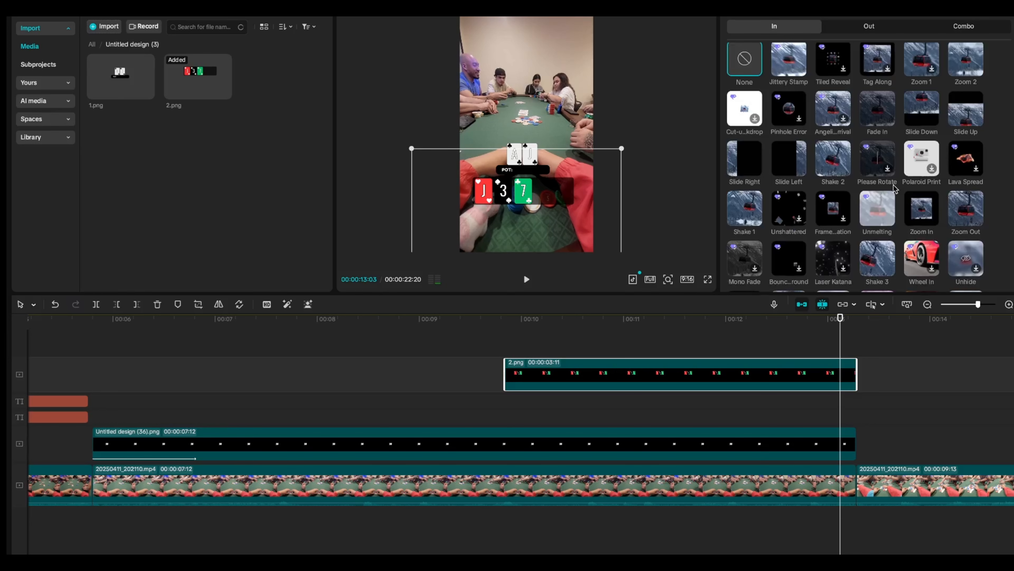
scroll(896, 189, "up", 1)
left_click(885, 124)
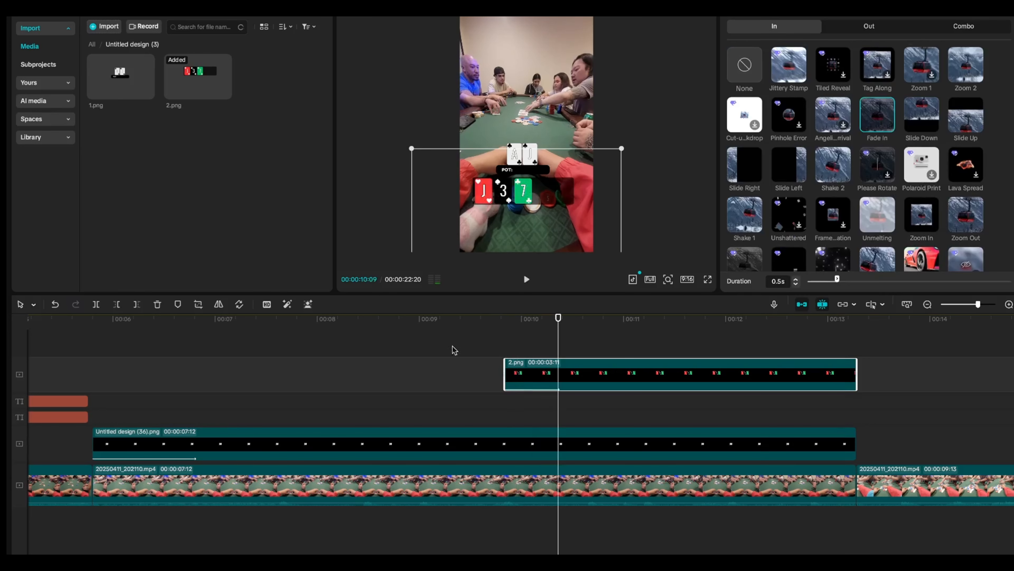
Play the edit from the card board's start through to the next video segment to check the fade-in
left_click(446, 329)
key("space")
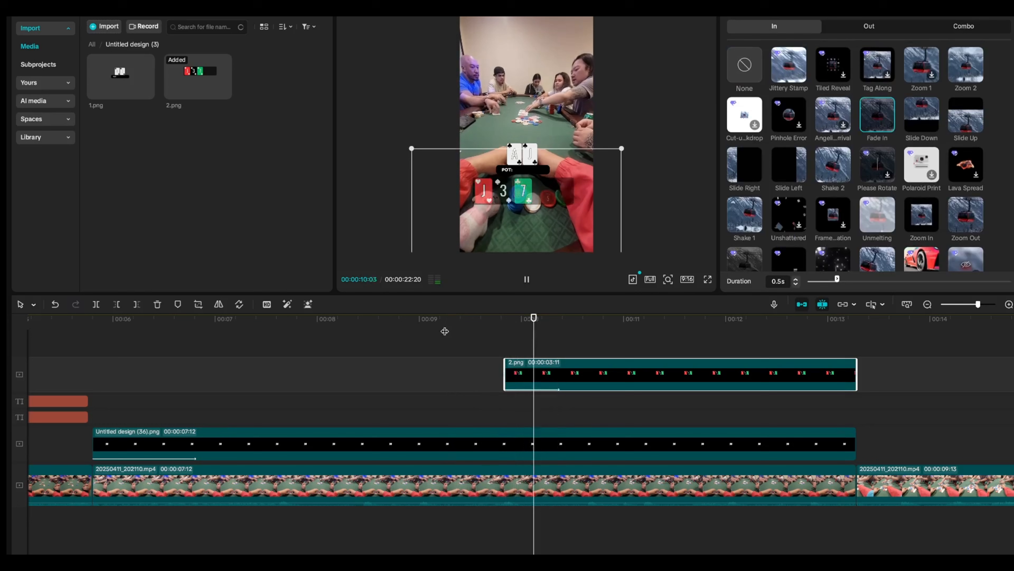
left_click(447, 382)
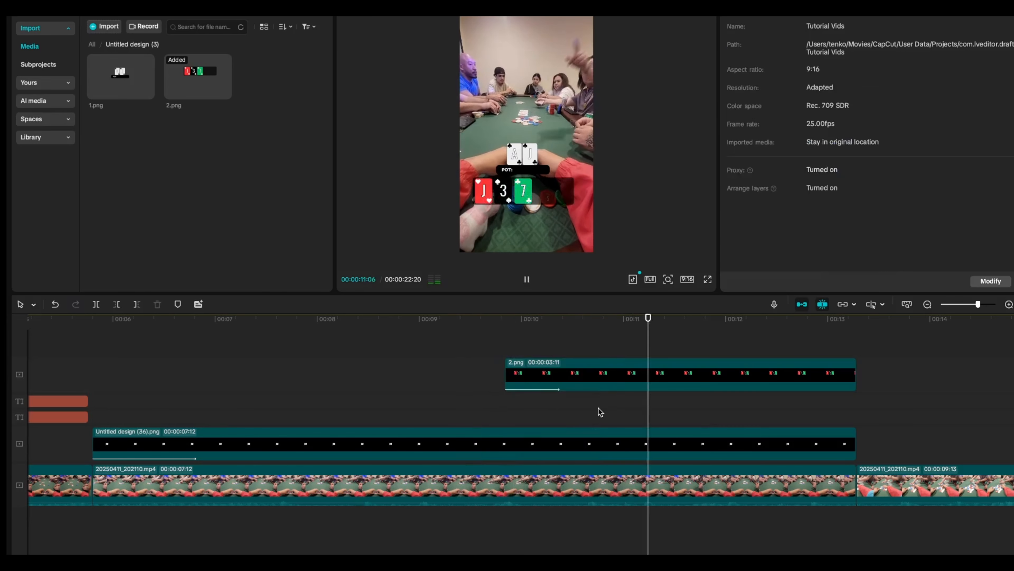
scroll(601, 411, "right", 1)
scroll(600, 412, "right", 6)
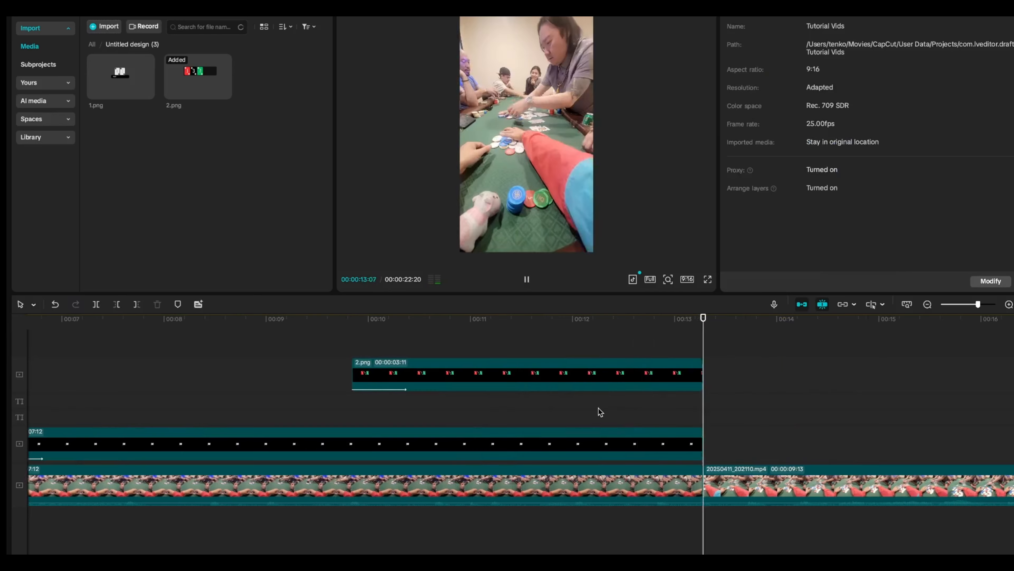
key("space")
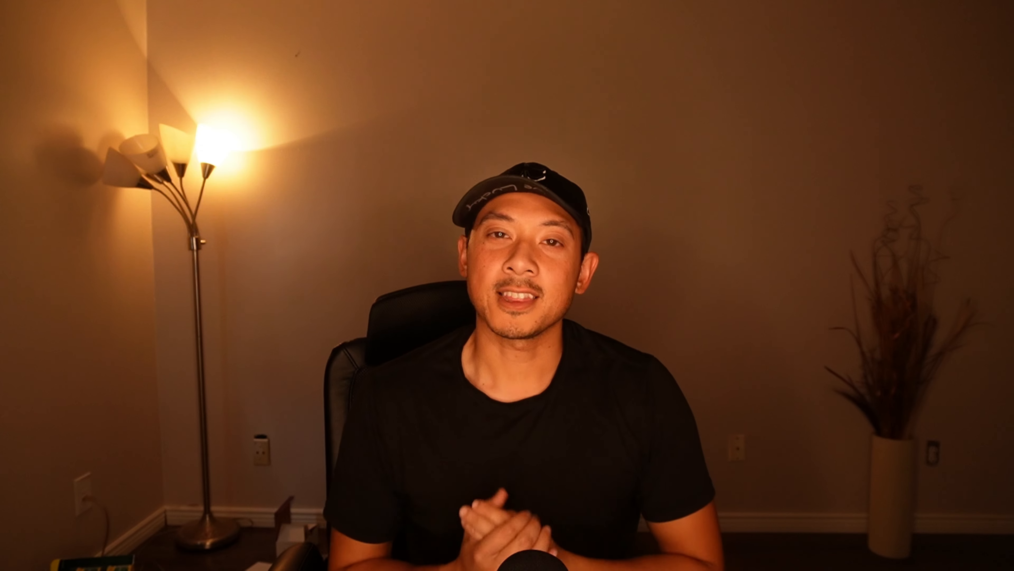